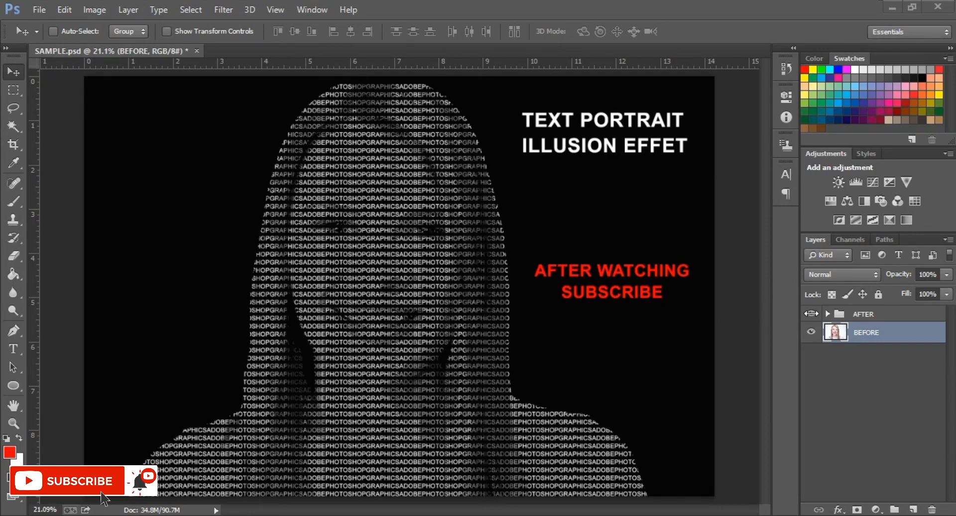
# Step: Compare the original portrait with the finished text effect by hiding and reshowing the AFTER group
pyautogui.click(812, 315)
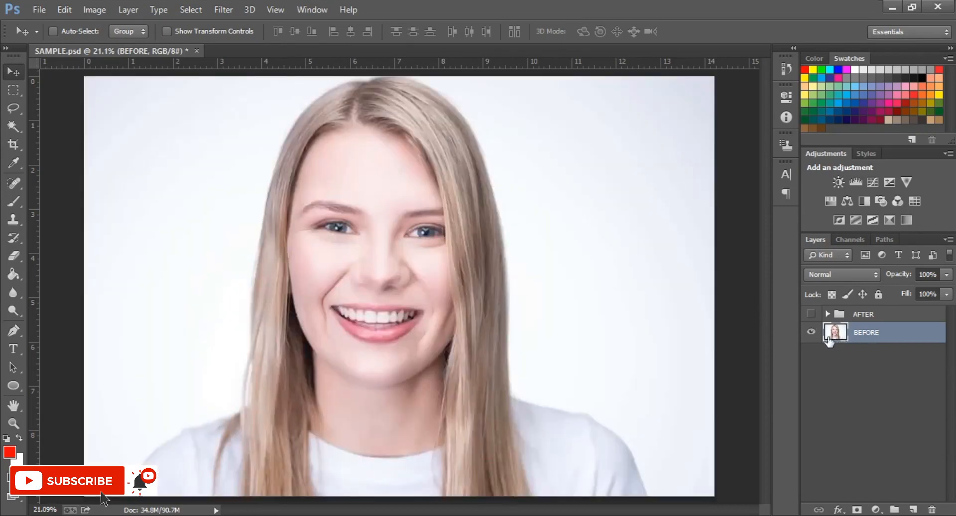
pyautogui.click(811, 314)
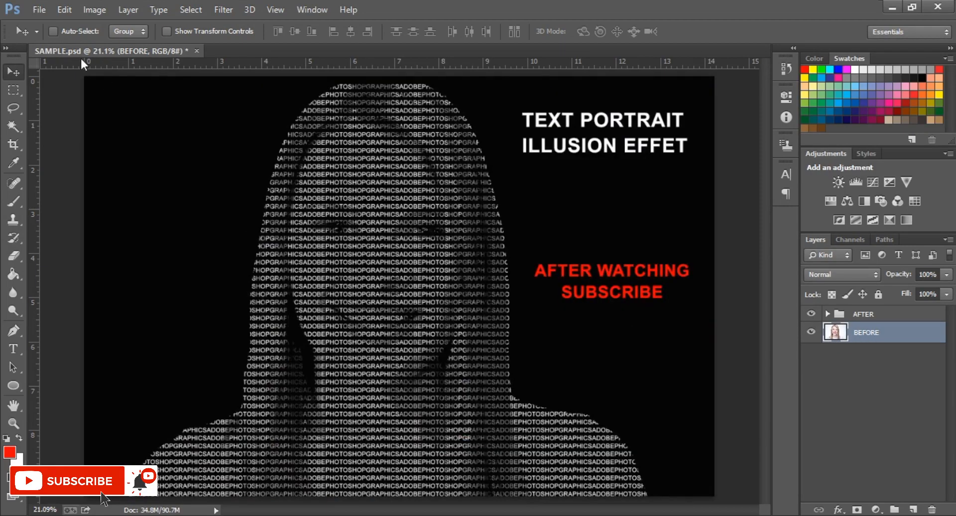
pyautogui.click(38, 11)
pyautogui.click(44, 26)
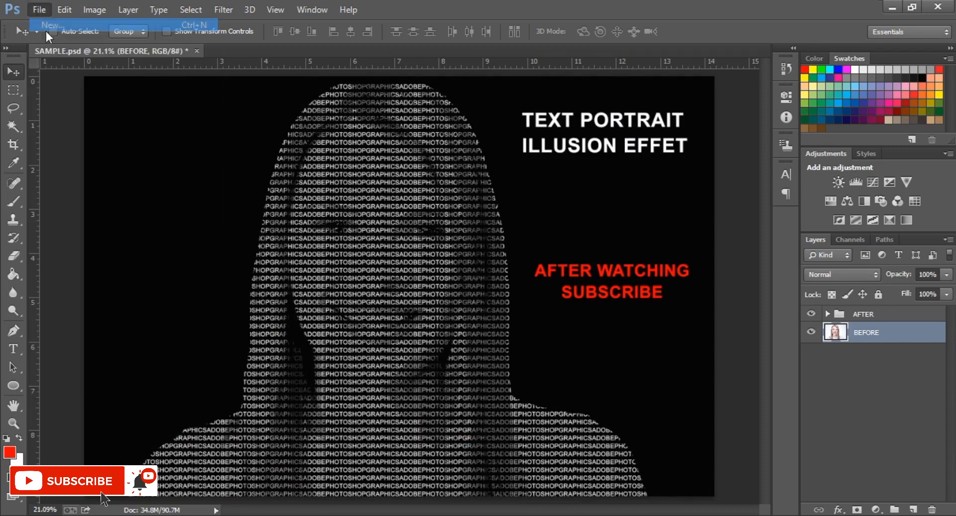
pyautogui.click(634, 140)
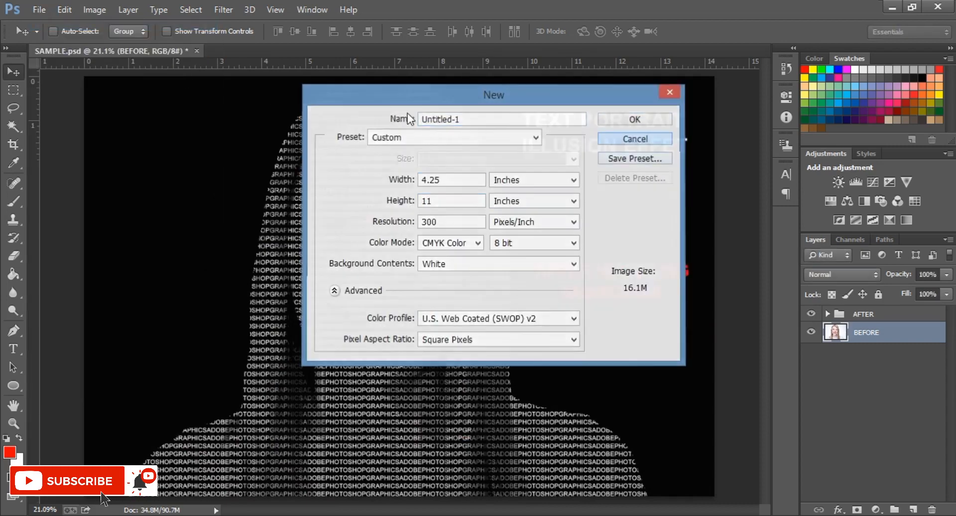
# Step: Open SAMPLE.jpg, fit it to the view, and convert its locked Background into a regular layer named Layer 0
pyautogui.click(39, 9)
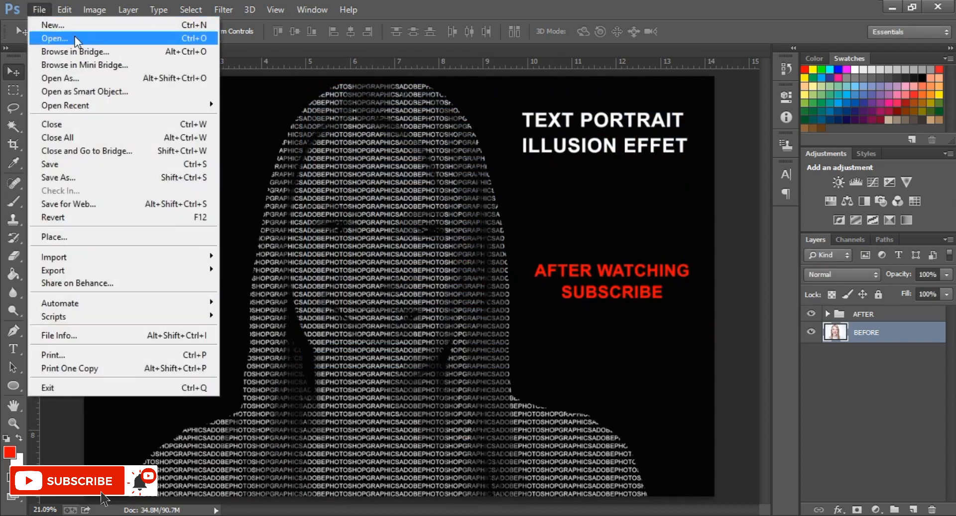
pyautogui.click(75, 38)
pyautogui.doubleClick(303, 126)
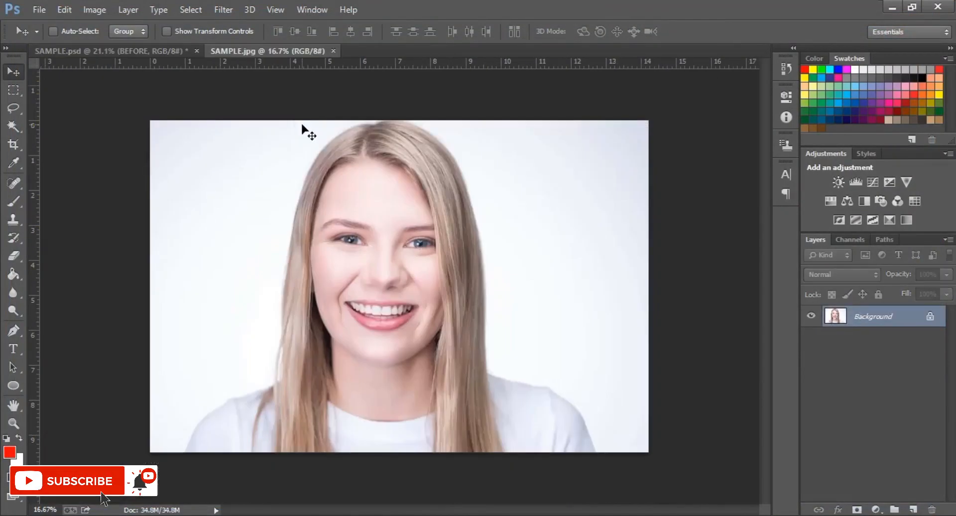
pyautogui.hotkey('ctrl', '0')
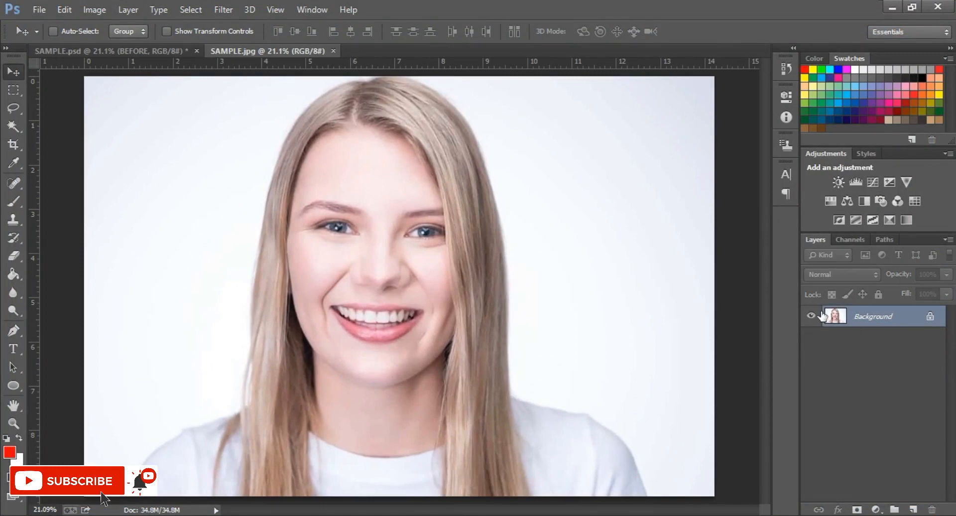
pyautogui.doubleClick(833, 318)
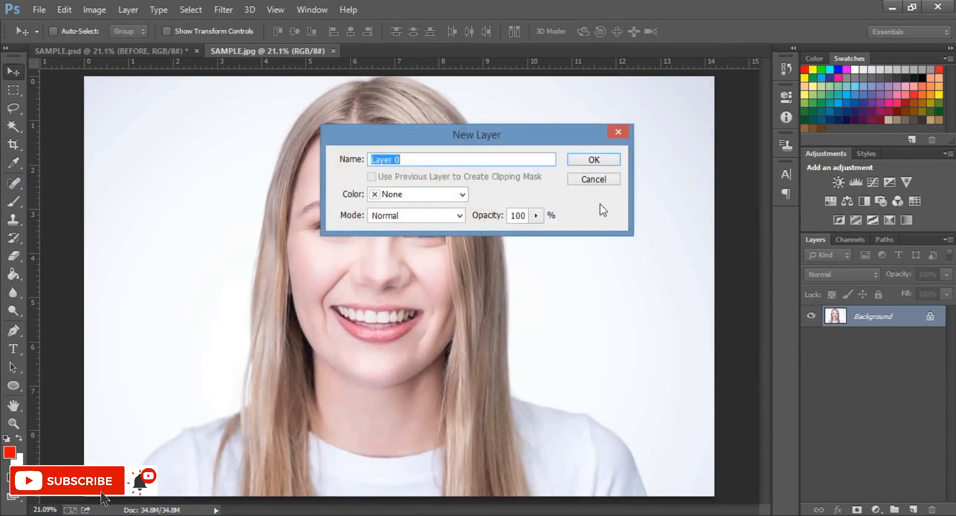
pyautogui.click(578, 163)
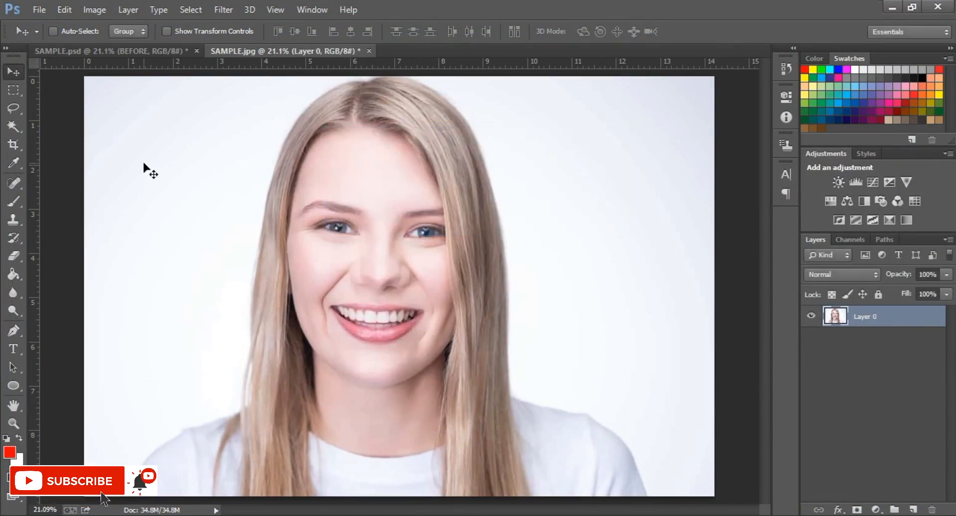
# Step: Select the whole light backdrop around the woman with the Magic Wand at tolerance 13, excluding her white shirt
pyautogui.click(22, 124)
pyautogui.click(75, 139)
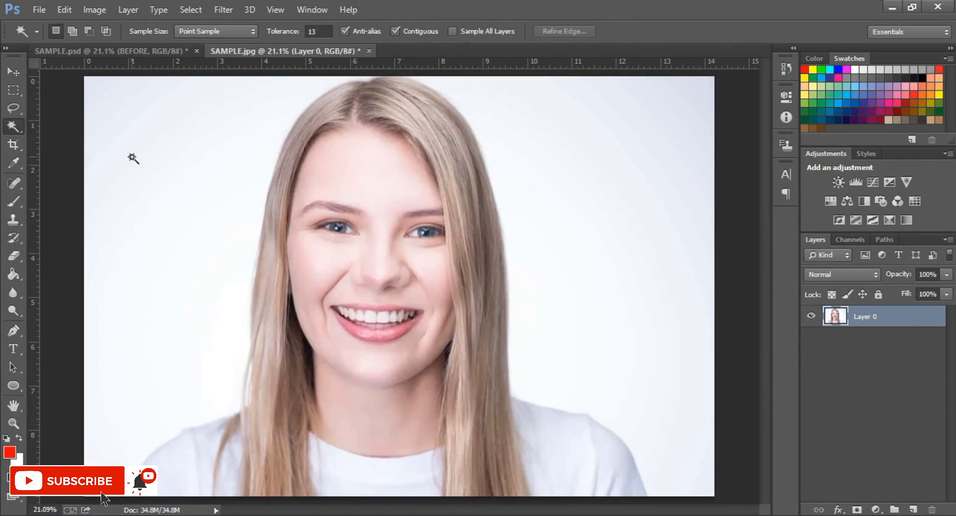
pyautogui.click(135, 164)
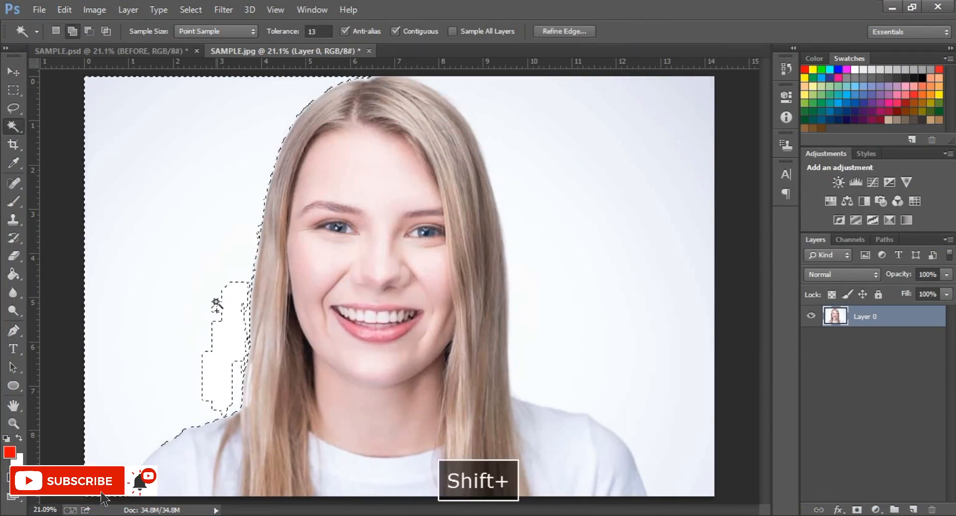
pyautogui.keyDown('shift'); pyautogui.click(223, 339); pyautogui.keyUp('shift')
pyautogui.keyDown('shift'); pyautogui.click(559, 269); pyautogui.keyUp('shift')
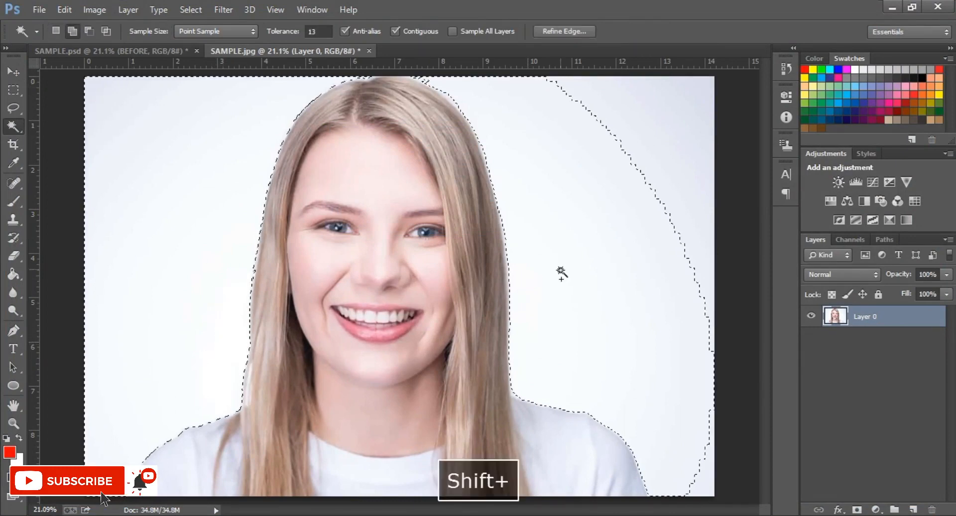
pyautogui.keyDown('shift'); pyautogui.click(676, 184); pyautogui.keyUp('shift')
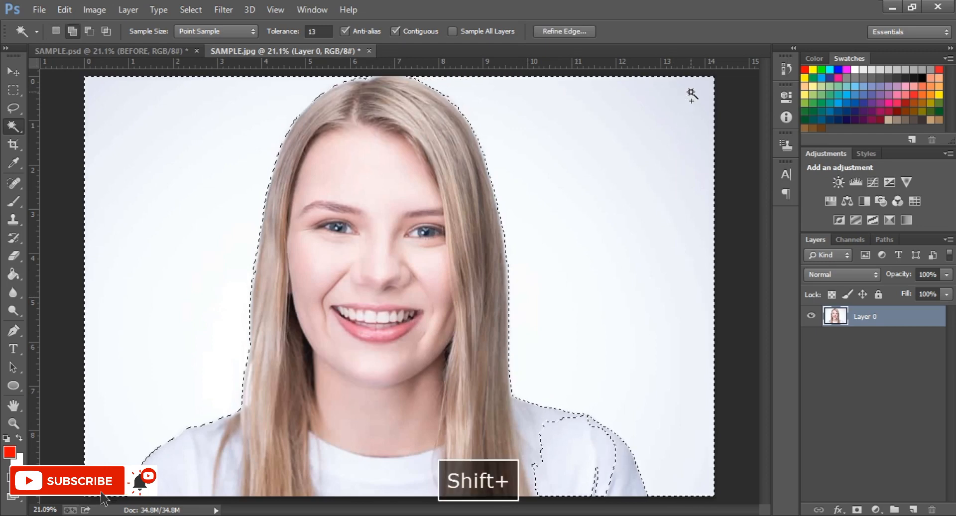
pyautogui.keyDown('alt'); pyautogui.click(560, 424); pyautogui.keyUp('alt')
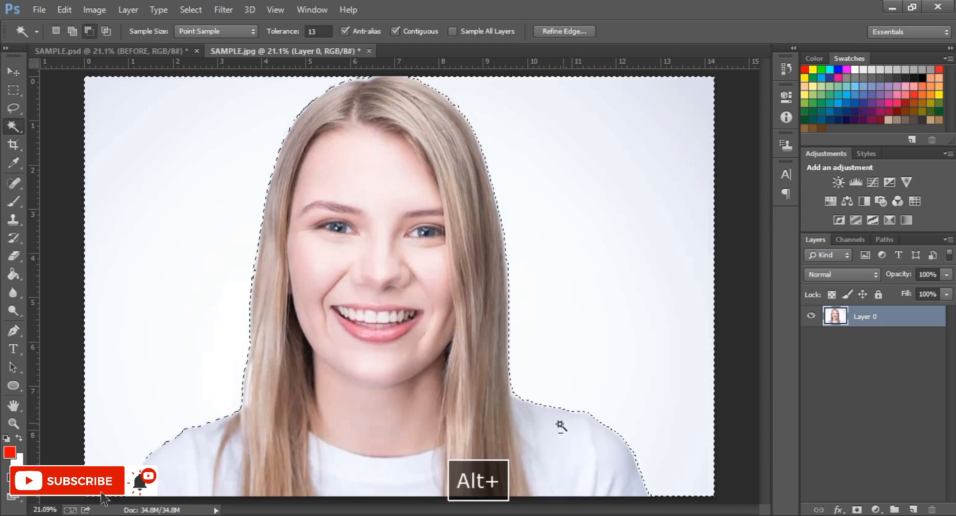
pyautogui.keyDown('shift'); pyautogui.click(545, 386); pyautogui.keyUp('shift')
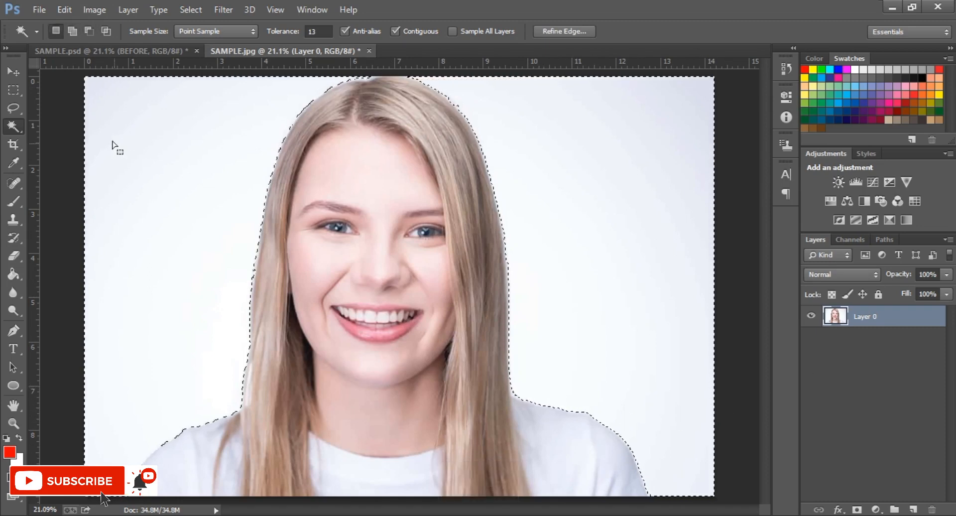
pyautogui.keyDown('shift'); pyautogui.click(88, 86); pyautogui.keyUp('shift')
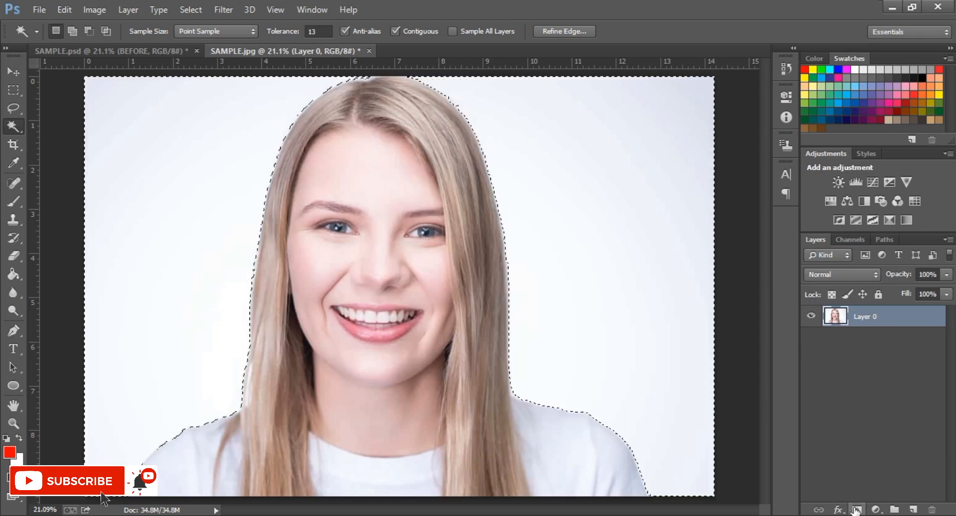
# Step: Feather the backdrop selection and add a layer mask to Layer 0 that hides the selected area
pyautogui.hotkey('shift', 'F6')
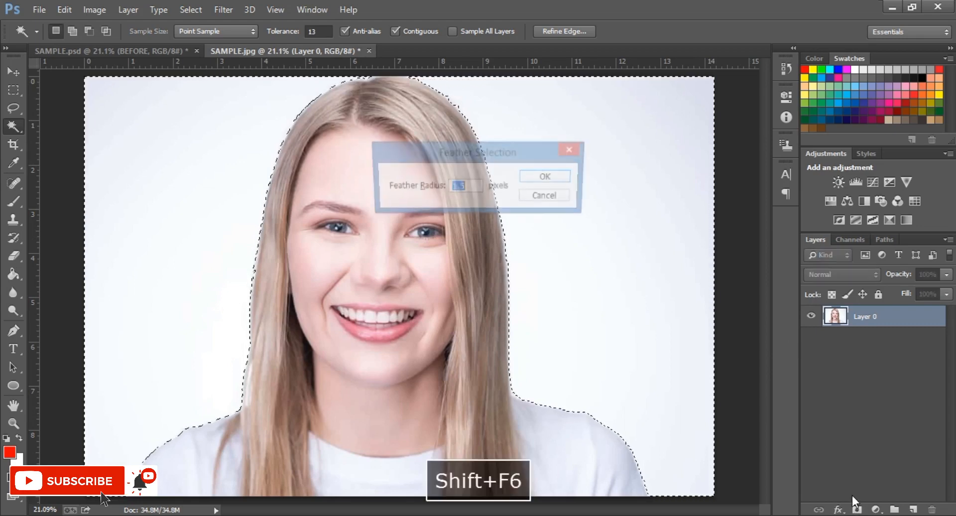
pyautogui.click(550, 175)
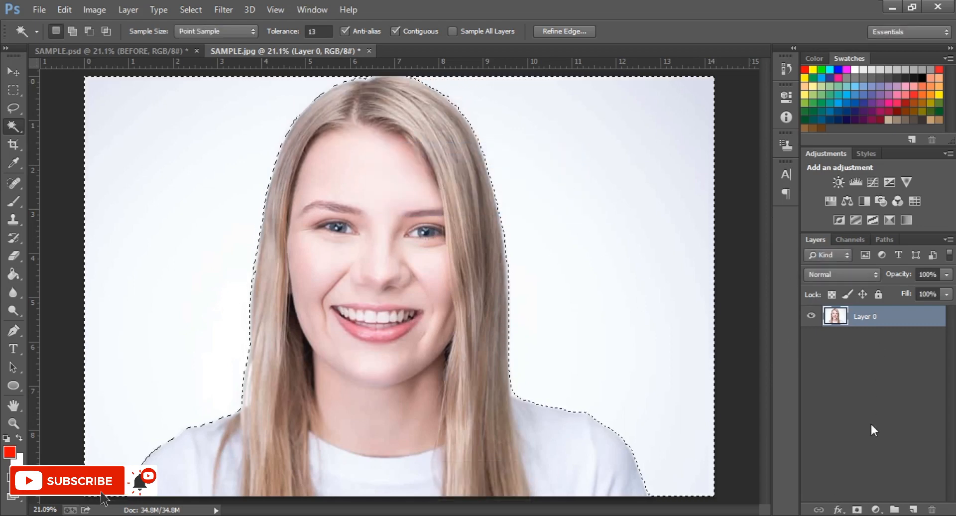
pyautogui.click(857, 509)
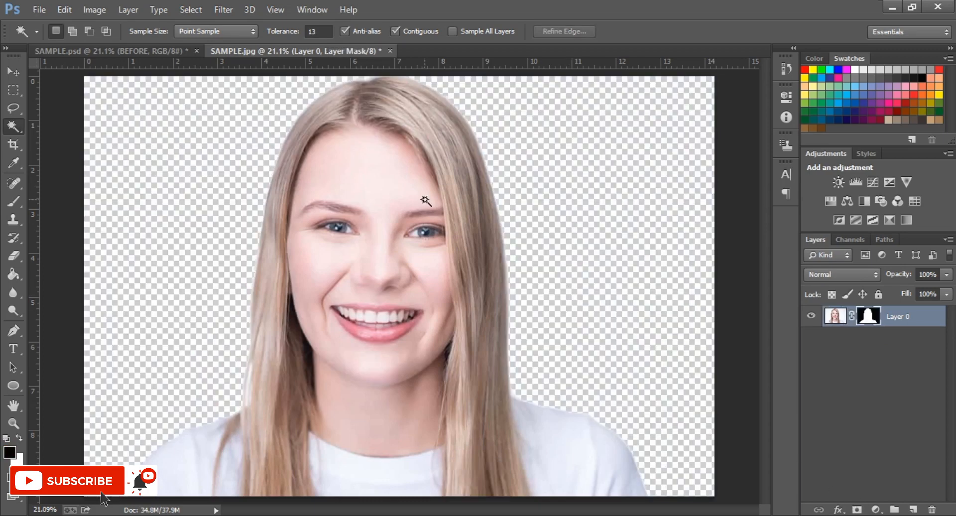
pyautogui.press('v')
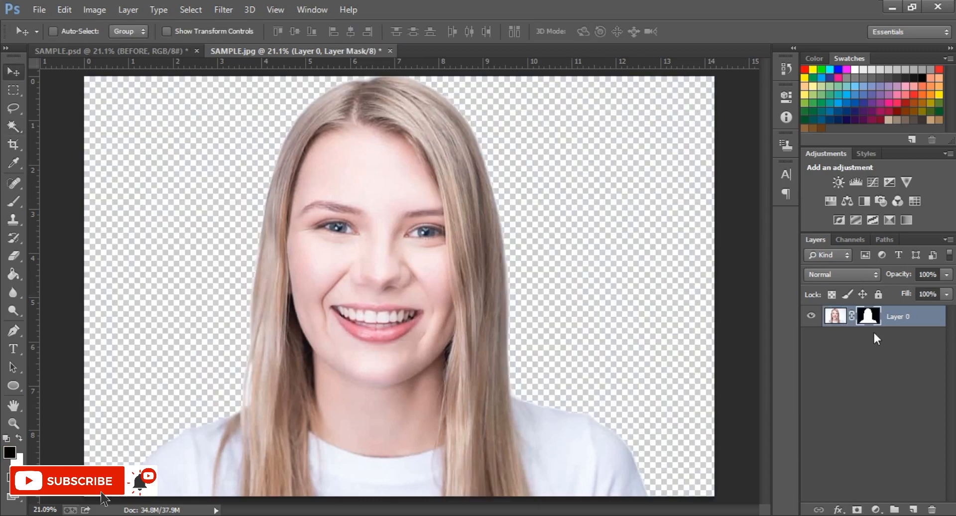
# Step: Create a new layer filled with black and place it beneath the masked portrait layer
pyautogui.hotkey('ctrl', 'shift', 'n')
pyautogui.press('Return')
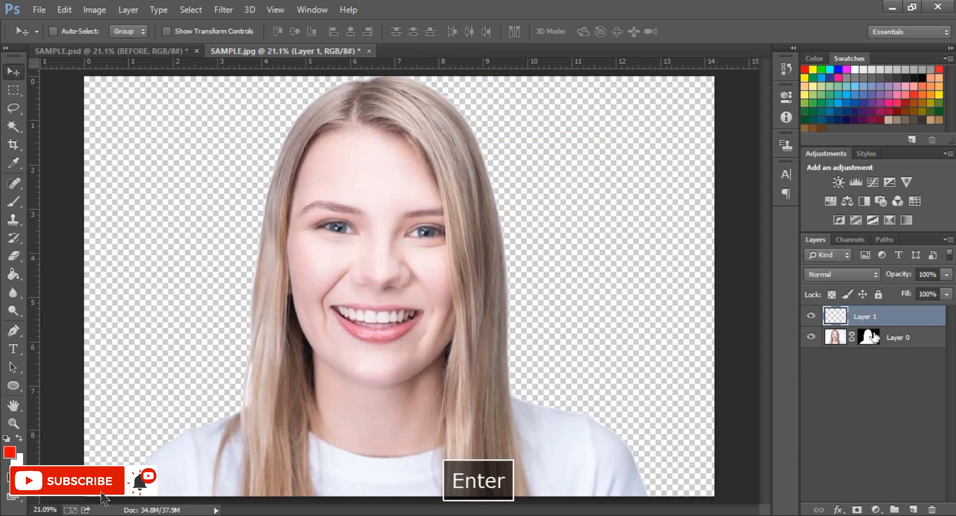
pyautogui.press('d')
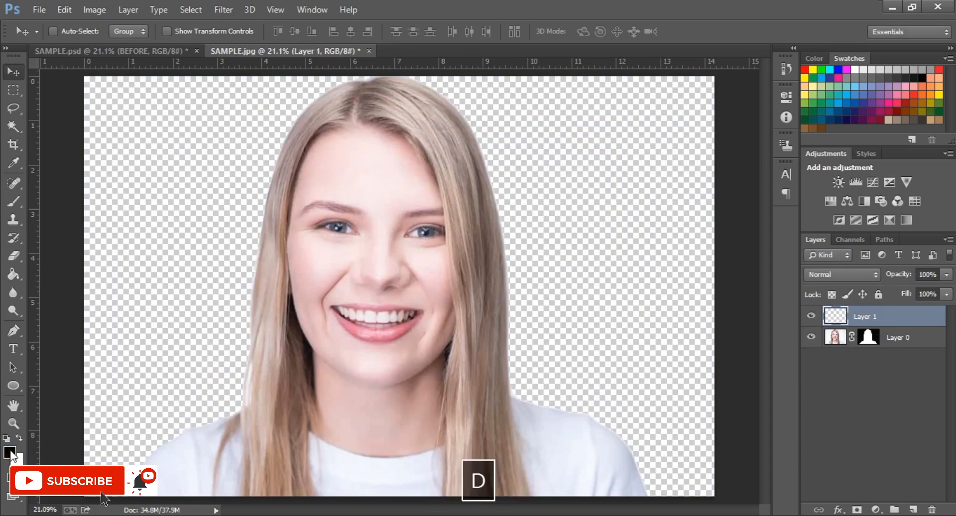
pyautogui.click(13, 274)
pyautogui.click(149, 225)
pyautogui.press('v')
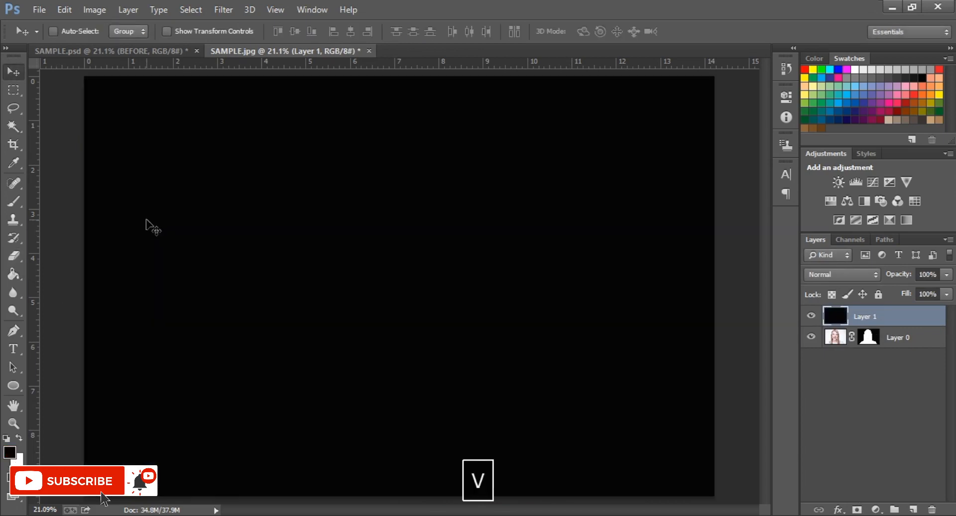
pyautogui.hotkey('ctrl', '[')
pyautogui.press('v')
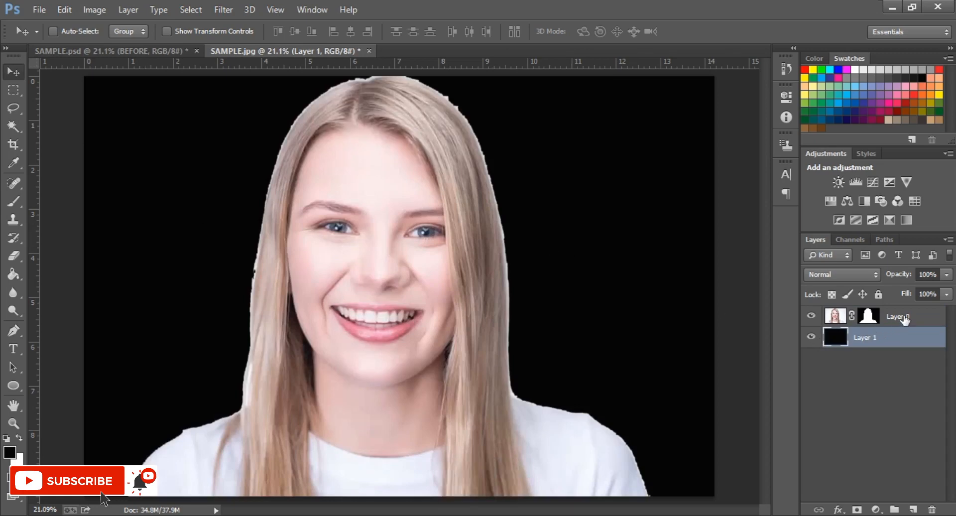
# Step: Start a text layer above the portrait, using white Arial Bold at 10 pt with centred alignment
pyautogui.click(899, 323)
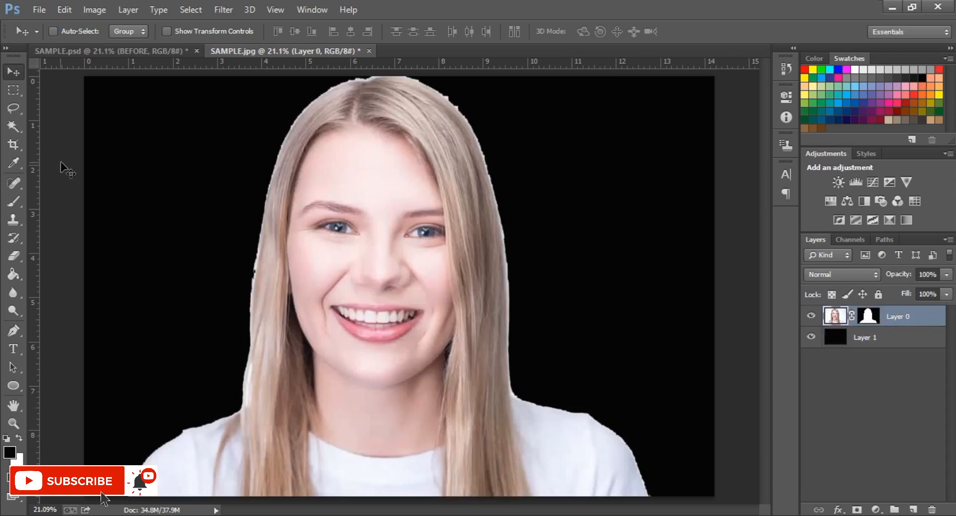
pyautogui.press('t')
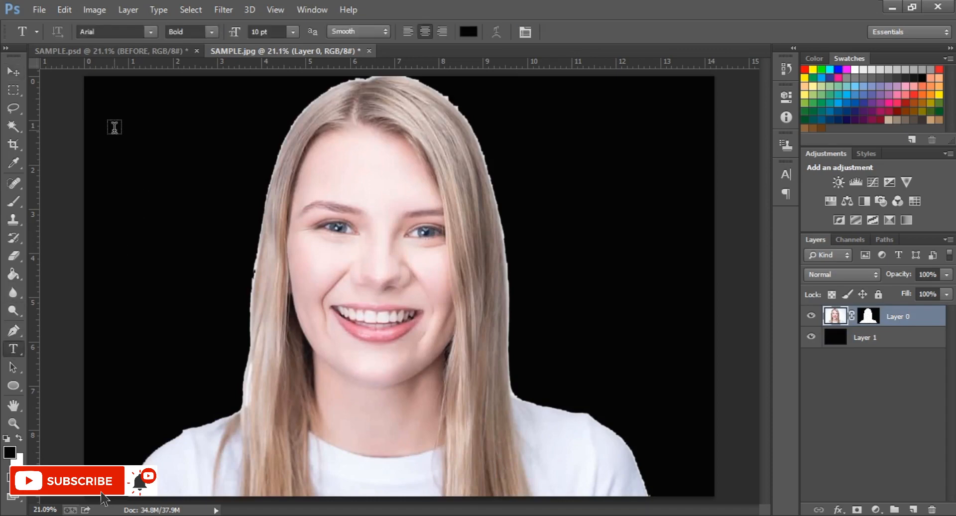
pyautogui.click(114, 129)
pyautogui.click(469, 33)
pyautogui.moveTo(468, 156); pyautogui.dragTo(450, 131)
pyautogui.click(743, 127)
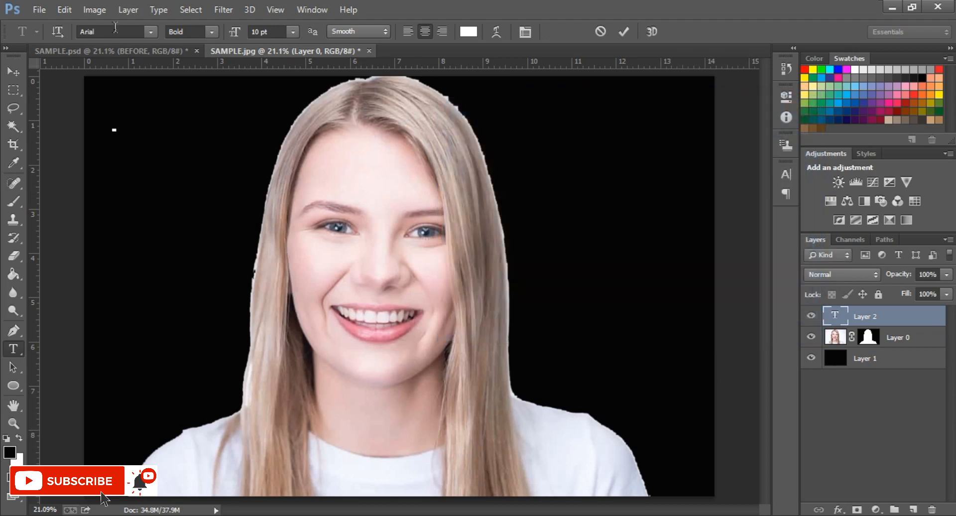
pyautogui.click(197, 30)
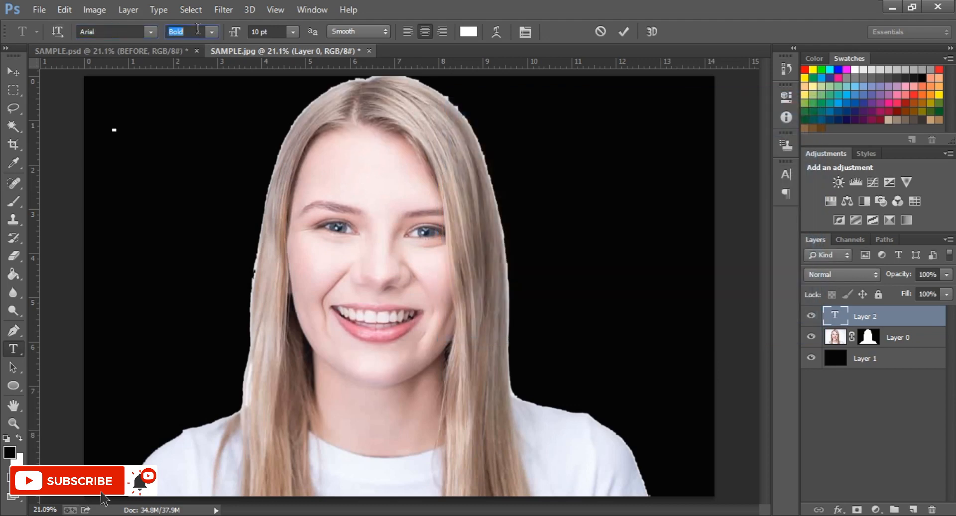
pyautogui.click(282, 31)
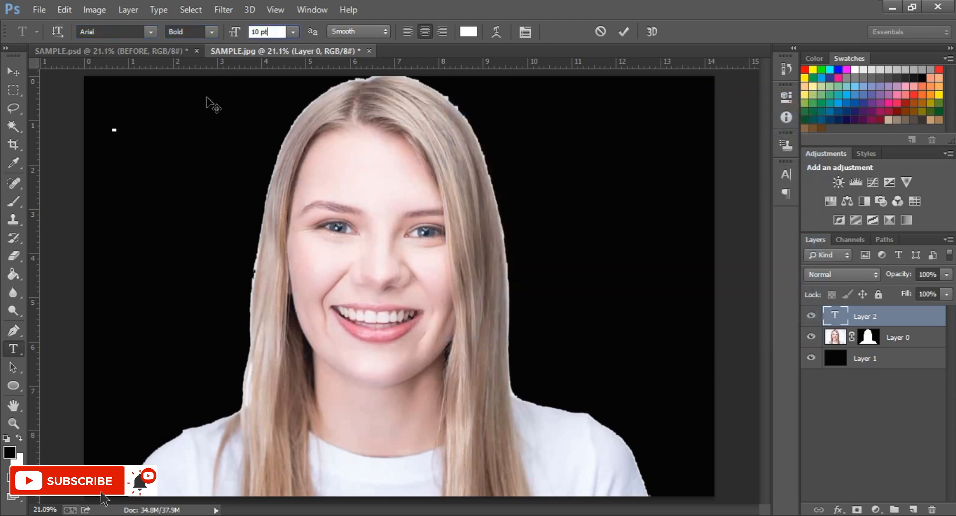
# Step: Enter the text ADOBEPHOTOSHOPGRAPHICS and move it to the upper-left corner of the canvas
pyautogui.click(112, 131)
pyautogui.write('ADOBEPHOTOS')
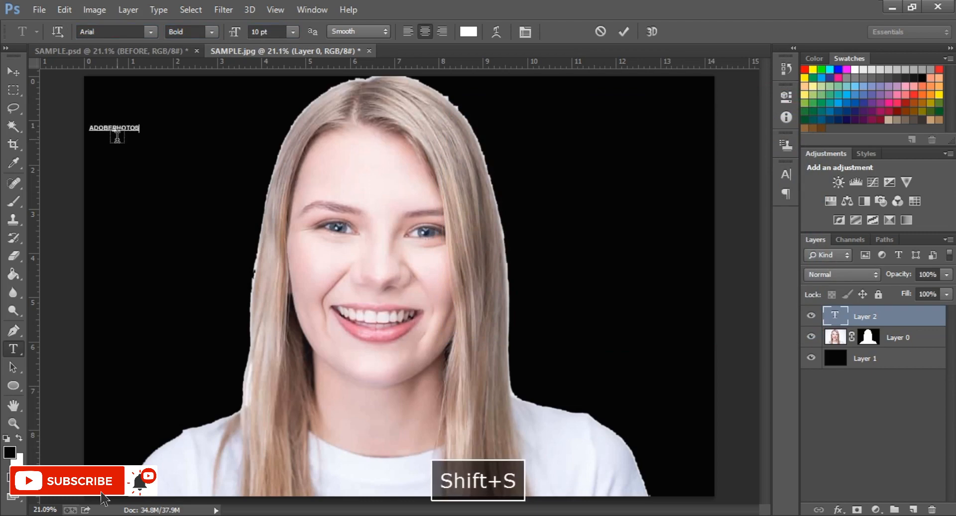
pyautogui.write('HOPGRAPHICS')
pyautogui.moveTo(144, 163); pyautogui.dragTo(142, 122)
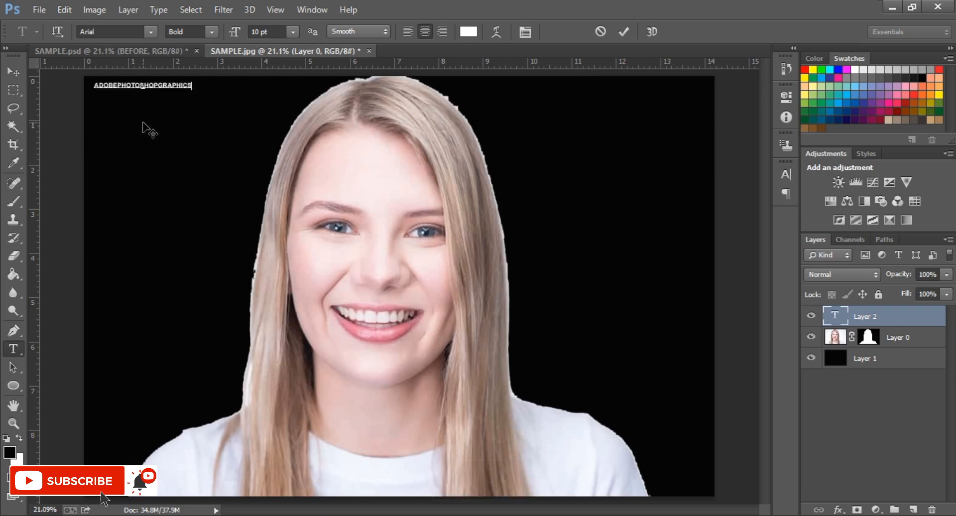
# Step: Copy ADOBEPHOTOSHOPGRAPHICS and paste it eight times after itself to form one long continuous line of text
pyautogui.doubleClick(185, 84)
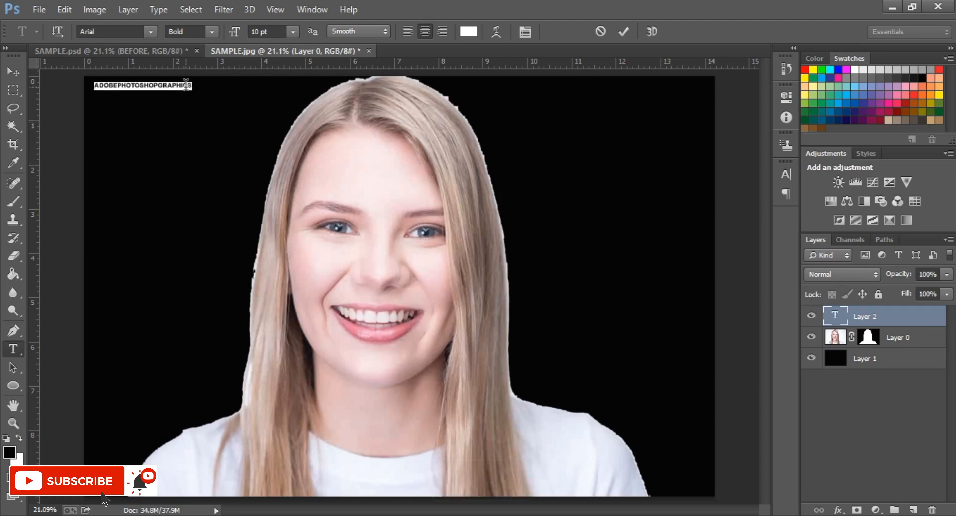
pyautogui.hotkey('ctrl', 'c')
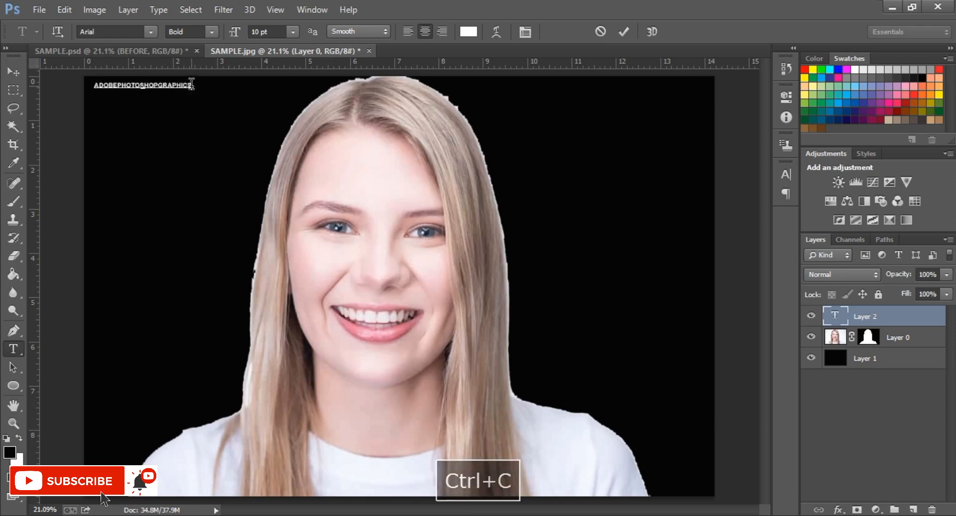
pyautogui.hotkey('ctrl', 'v')
pyautogui.hotkey('ctrl', 'v')
pyautogui.hotkey('ctrl', 'v')
pyautogui.hotkey('ctrl', 'v')
pyautogui.hotkey('ctrl', 'v')
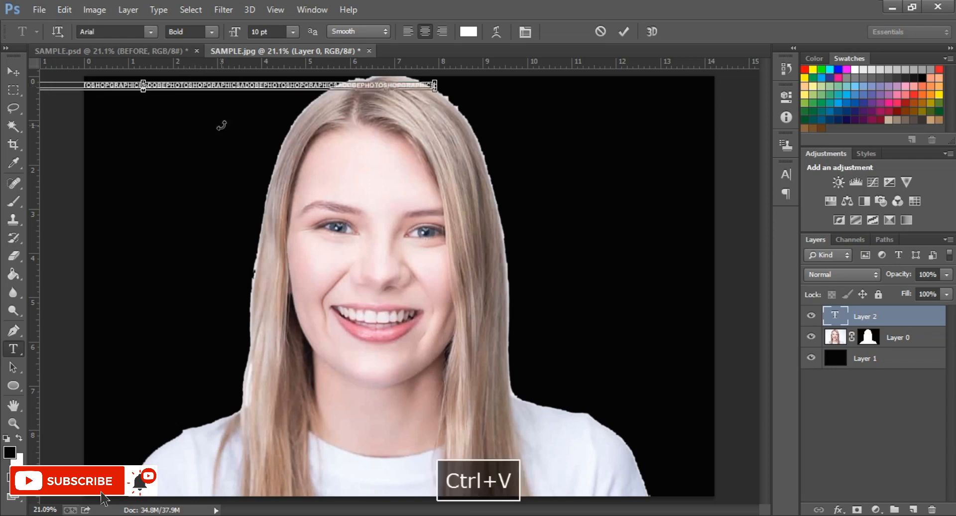
pyautogui.hotkey('ctrl', 'v')
pyautogui.hotkey('ctrl', 'v')
pyautogui.hotkey('ctrl', 'v')
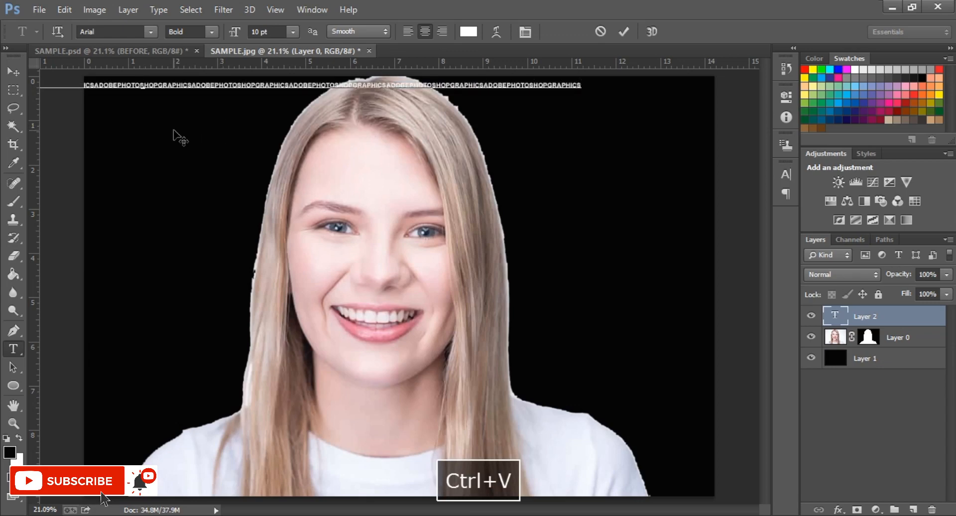
# Step: Reposition the long ADOBEPHOTOSHOPGRAPHICS line so that it spans the full width of the canvas
pyautogui.hotkey('ctrl', 'v')
pyautogui.hotkey('ctrl', 'v')
pyautogui.hotkey('ctrl', 'v')
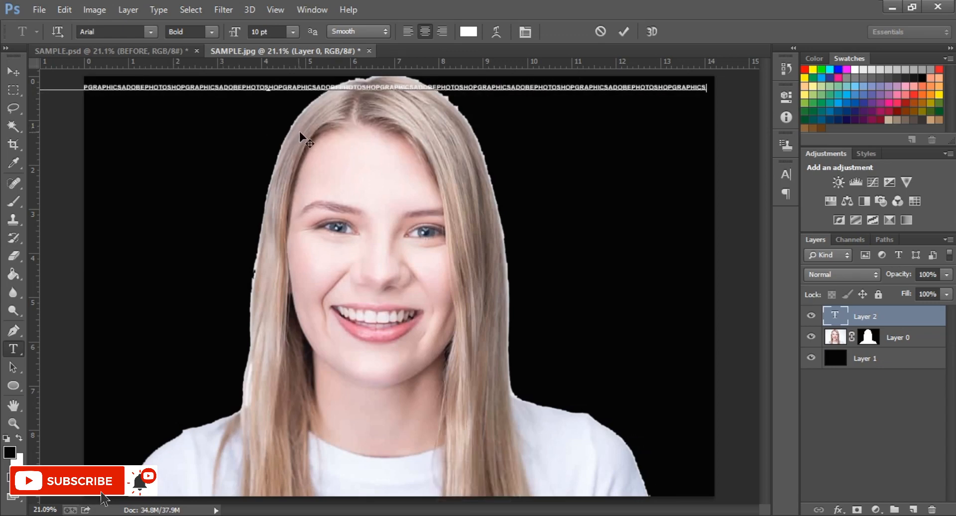
pyautogui.hotkey('ctrl', 'v')
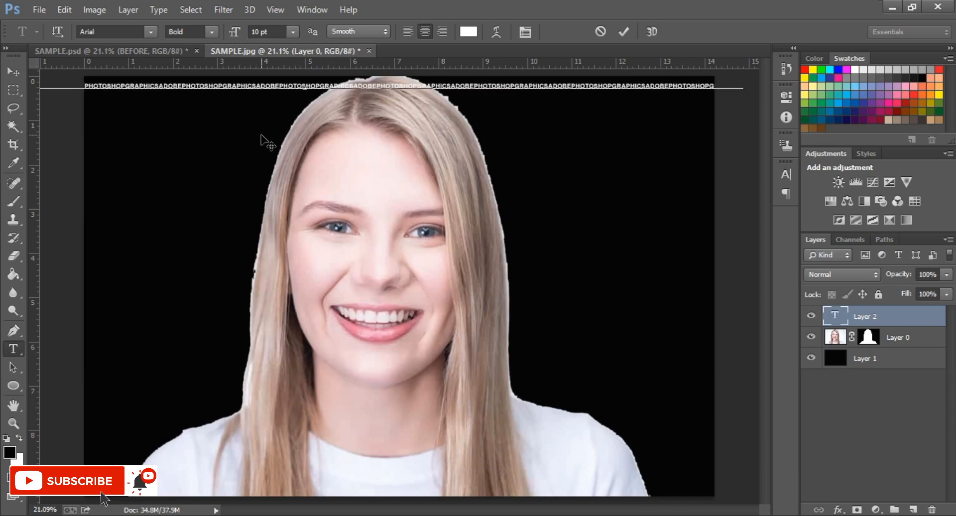
# Step: Copy the whole text line and paste it seven times below itself, each copy on its own line
pyautogui.hotkey('ctrl', 'a')
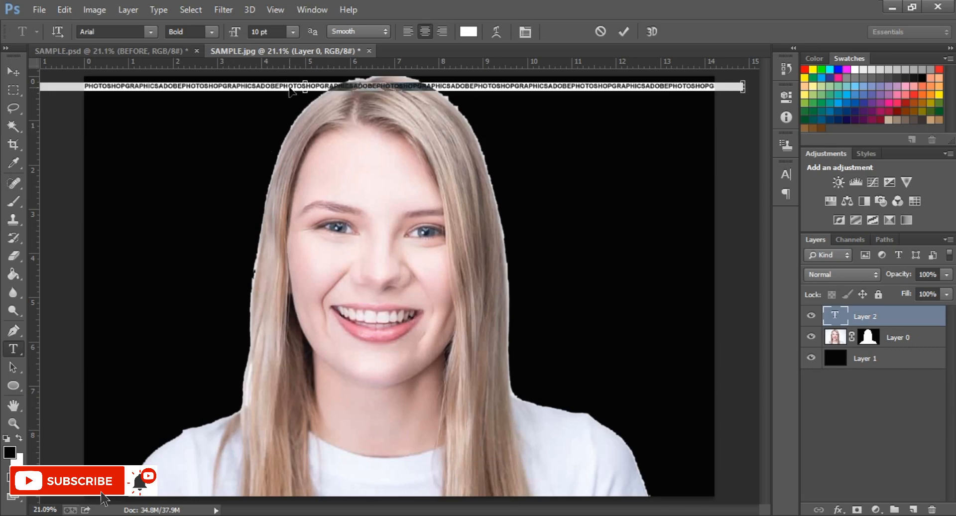
pyautogui.hotkey('ctrl', 'c')
pyautogui.hotkey('ctrl', '-')
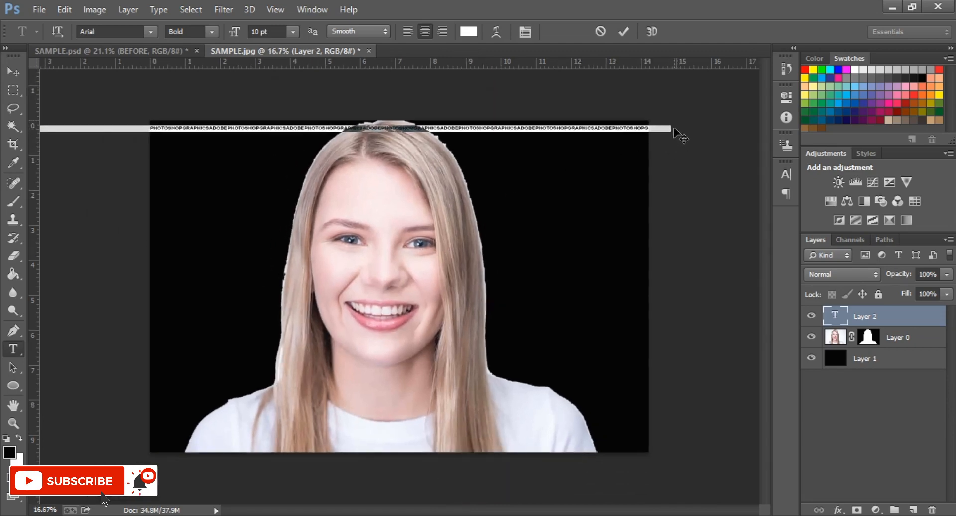
pyautogui.click(670, 126)
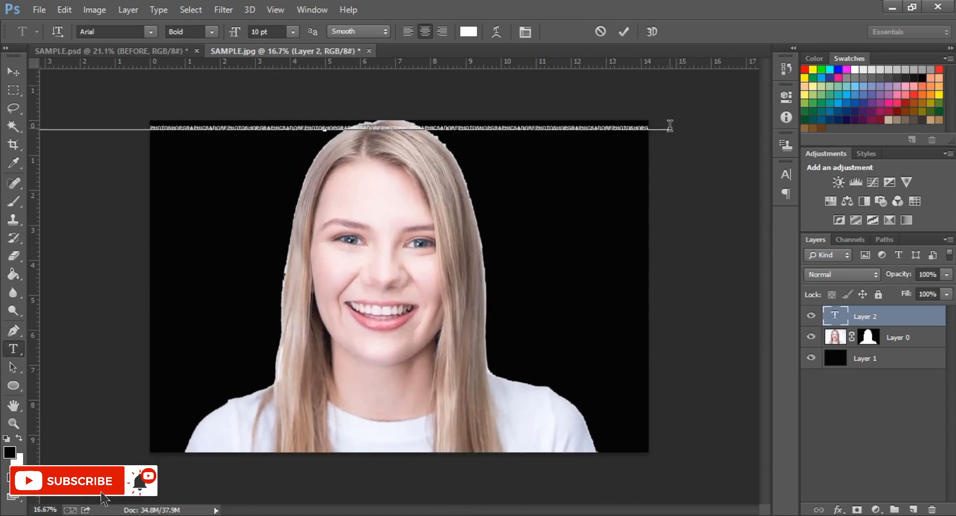
pyautogui.press('Return')
pyautogui.hotkey('ctrl', 'v')
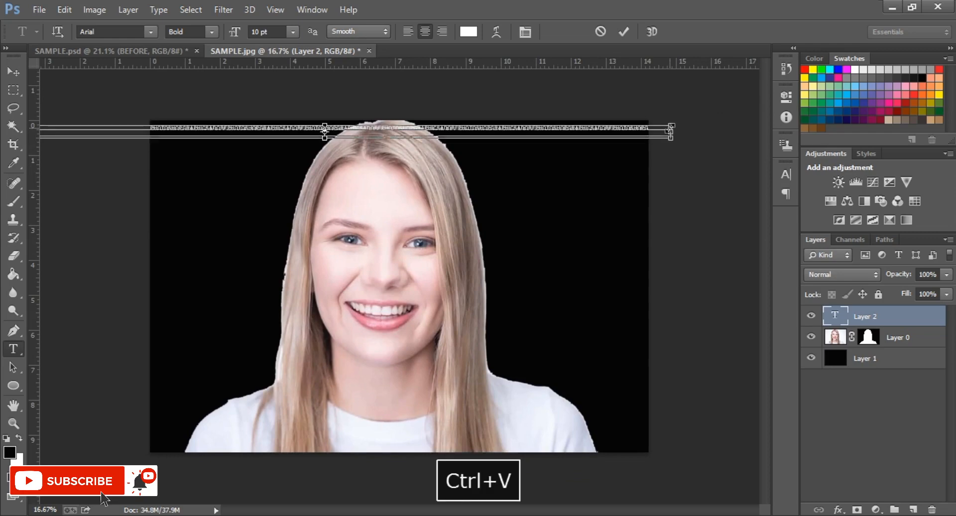
pyautogui.press('Return')
pyautogui.hotkey('ctrl', 'v')
pyautogui.press('Return')
pyautogui.hotkey('ctrl', 'v')
pyautogui.press('Return')
pyautogui.hotkey('ctrl', 'v')
pyautogui.press('Return')
pyautogui.hotkey('ctrl', 'v')
pyautogui.press('Return')
pyautogui.hotkey('ctrl', 'v')
pyautogui.press('Return')
pyautogui.hotkey('ctrl', 'v')
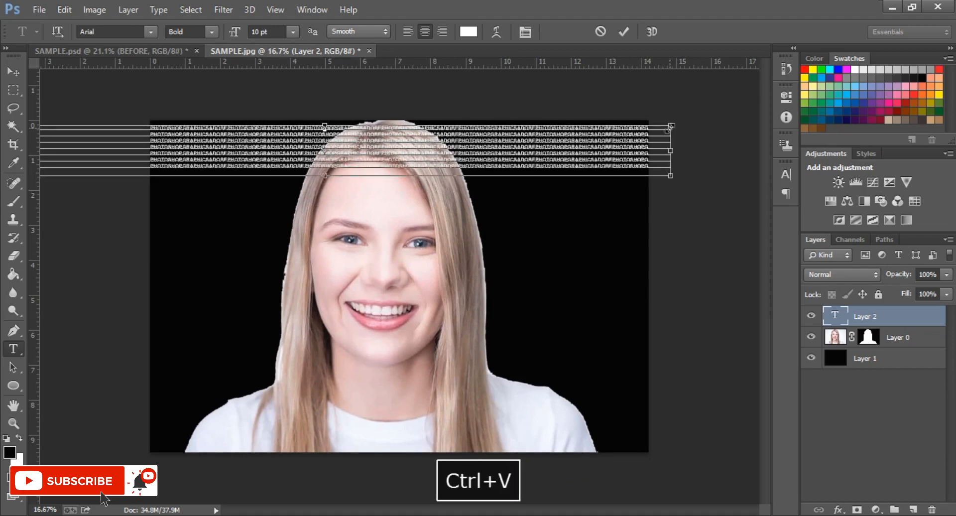
# Step: Copy the block of eight text lines, paste it repeatedly below until the text covers the canvas, and commit the text
pyautogui.hotkey('ctrl', 'a')
pyautogui.hotkey('ctrl', 'c')
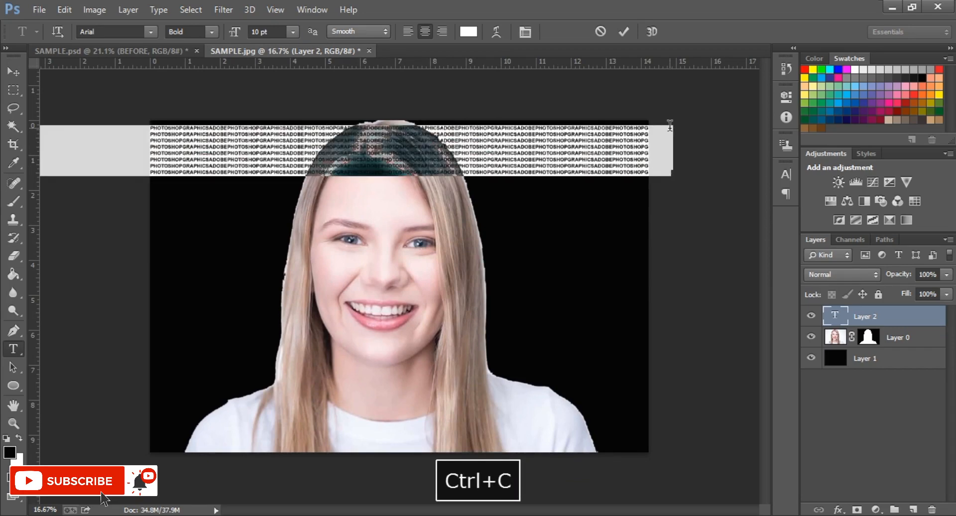
pyautogui.press('Right')
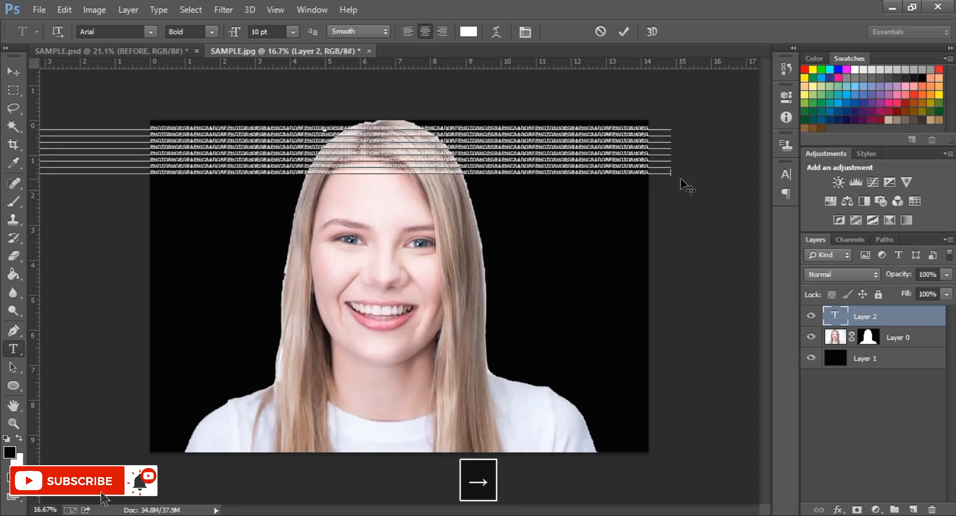
pyautogui.press('Return')
pyautogui.hotkey('ctrl', 'v')
pyautogui.hotkey('ctrl', 'v')
pyautogui.hotkey('ctrl', 'v')
pyautogui.hotkey('ctrl', 'v')
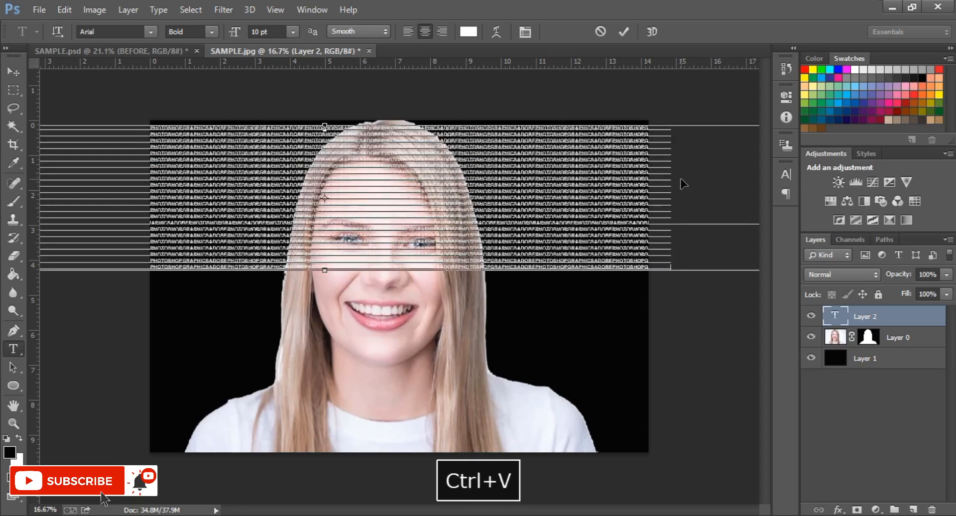
pyautogui.hotkey('ctrl', 'v')
pyautogui.hotkey('ctrl', 'v')
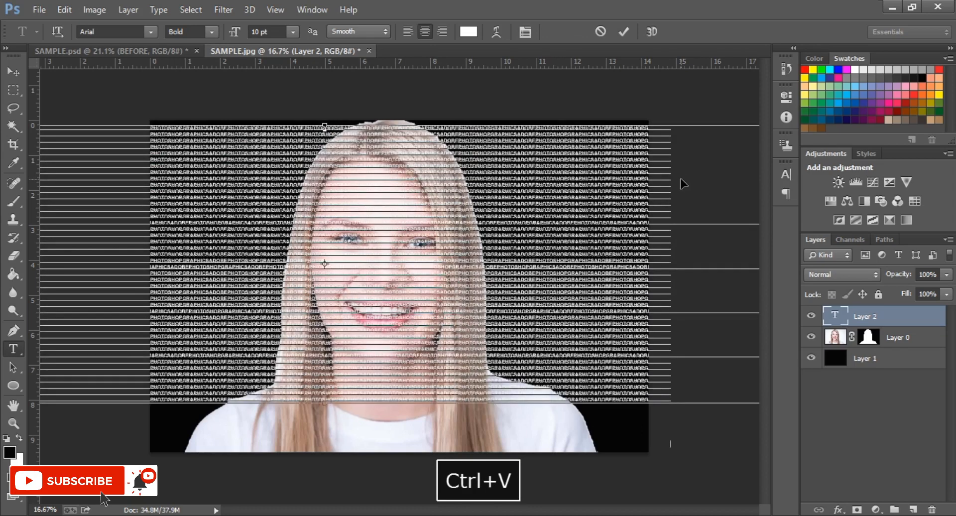
pyautogui.hotkey('ctrl', 'v')
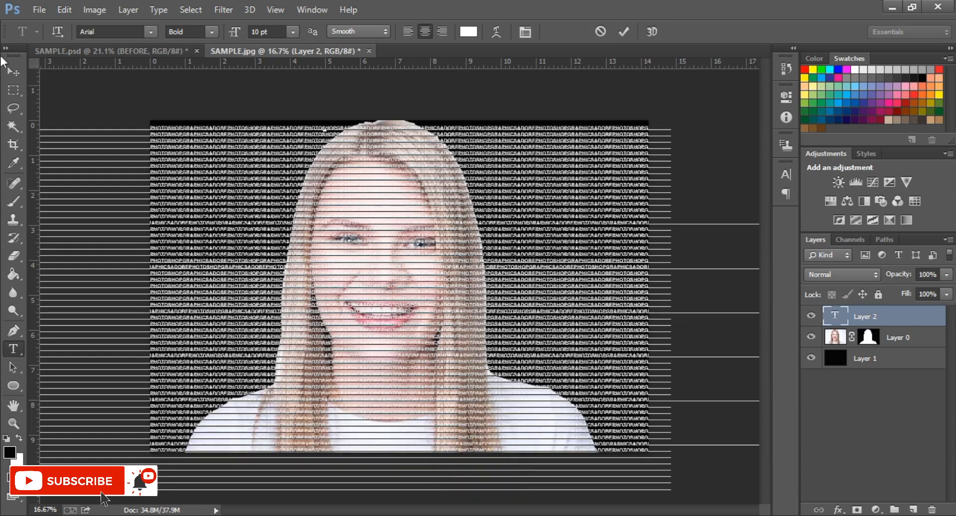
pyautogui.click(20, 73)
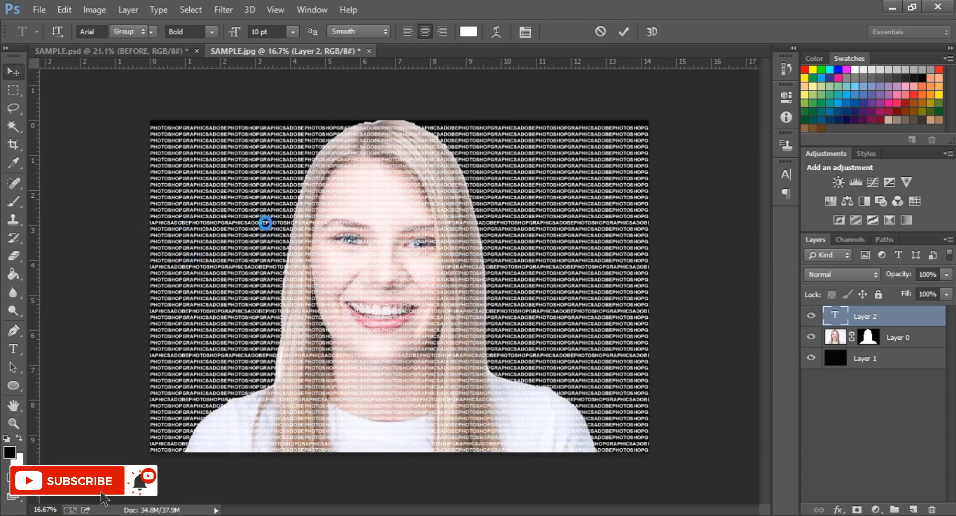
# Step: Align the text layer to the canvas's top edge and horizontal centre, then deselect
pyautogui.hotkey('ctrl', 'a')
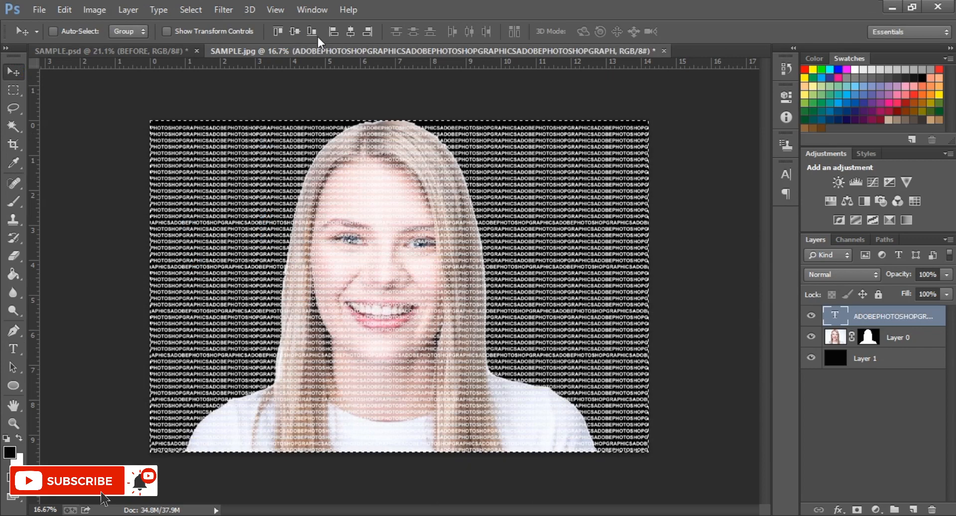
pyautogui.click(277, 32)
pyautogui.click(350, 32)
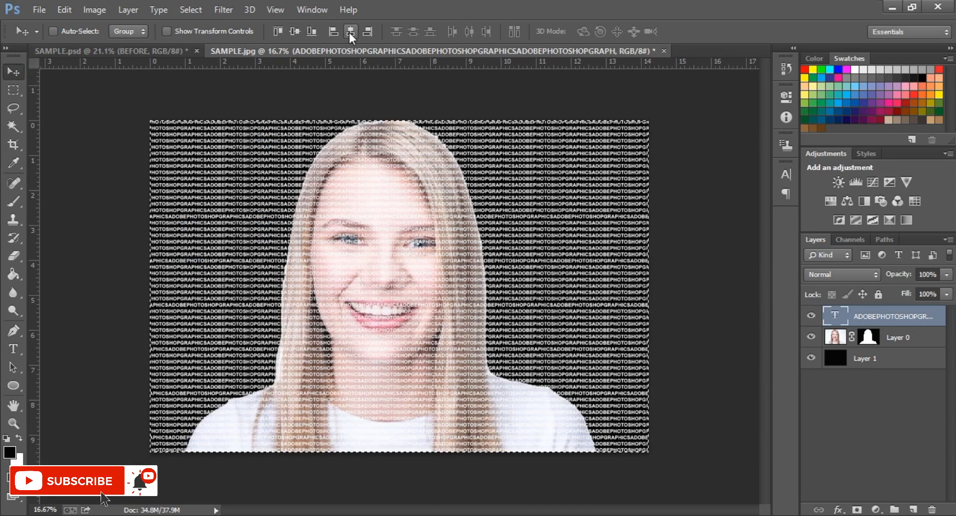
pyautogui.hotkey('ctrl', 'd')
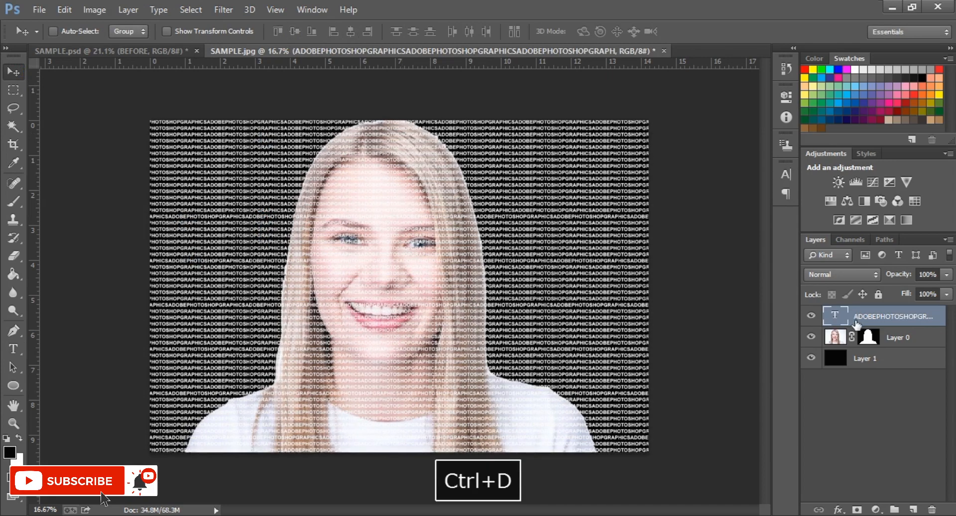
# Step: Place the text layer beneath the portrait layer and clip the portrait to the text
pyautogui.moveTo(856, 324); pyautogui.dragTo(869, 351)
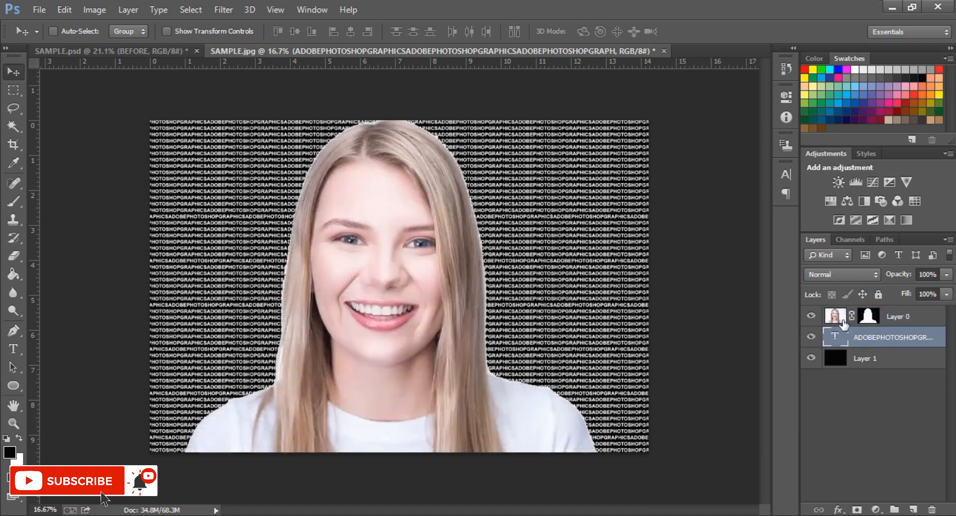
pyautogui.click(836, 317)
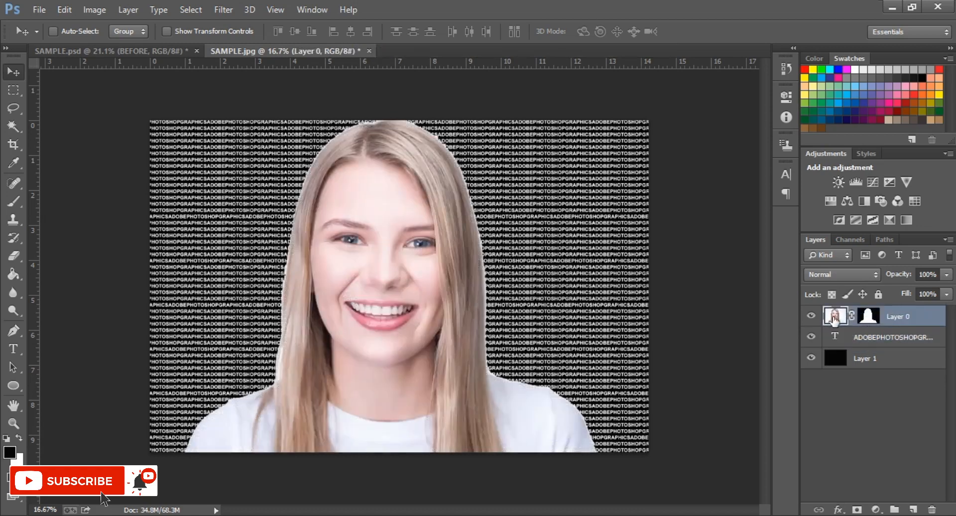
pyautogui.hotkey('ctrl', 'alt', 'g')
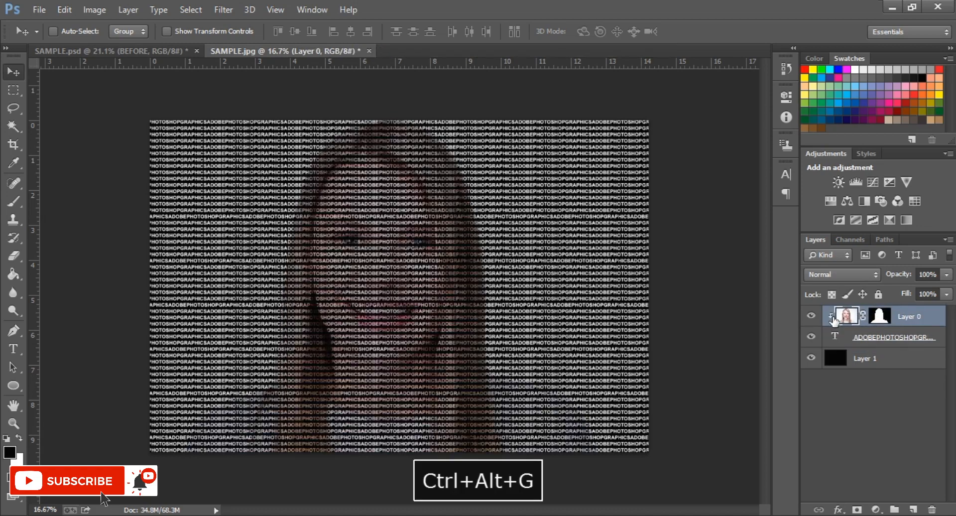
# Step: Change the colour of all the text to black (000000) and commit the edit
pyautogui.click(833, 336)
pyautogui.press('t')
pyautogui.click(725, 317)
pyautogui.hotkey('ctrl', 'a')
pyautogui.click(469, 31)
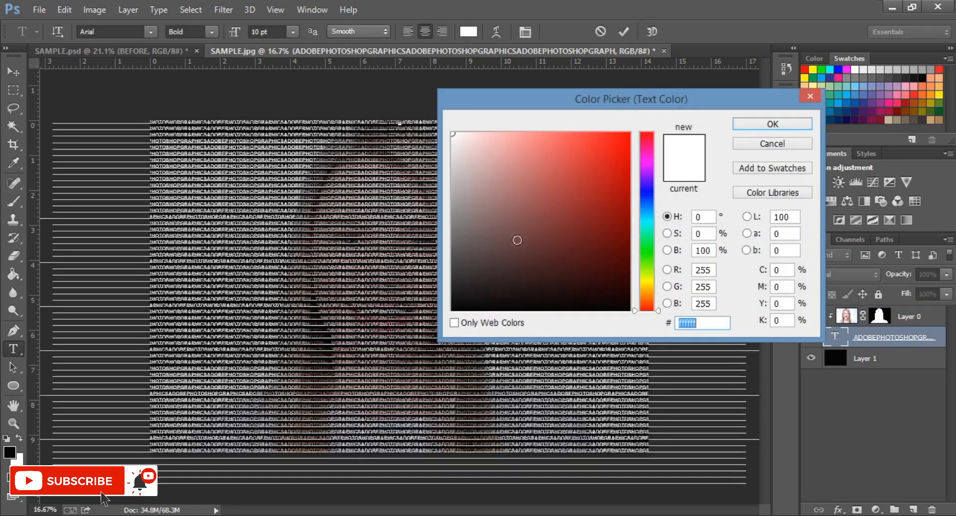
pyautogui.click(511, 309)
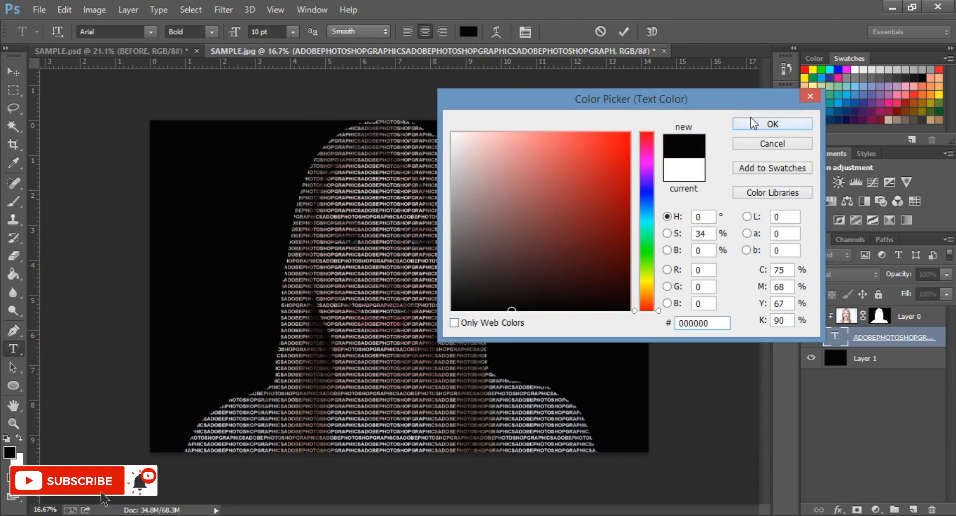
pyautogui.click(757, 125)
pyautogui.click(624, 32)
pyautogui.press('v')
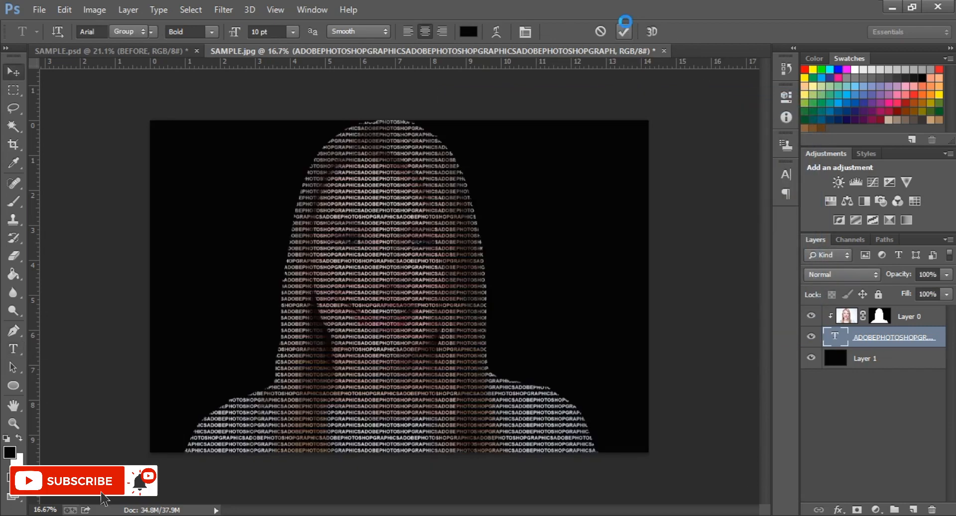
pyautogui.hotkey('ctrl', '0')
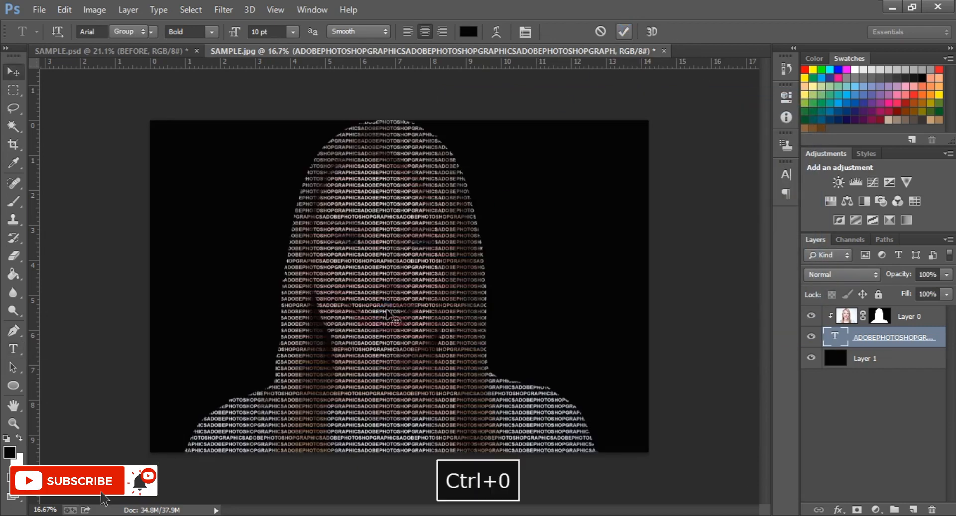
# Step: Add a Black & White adjustment layer with the Default preset above the portrait layer
pyautogui.click(930, 322)
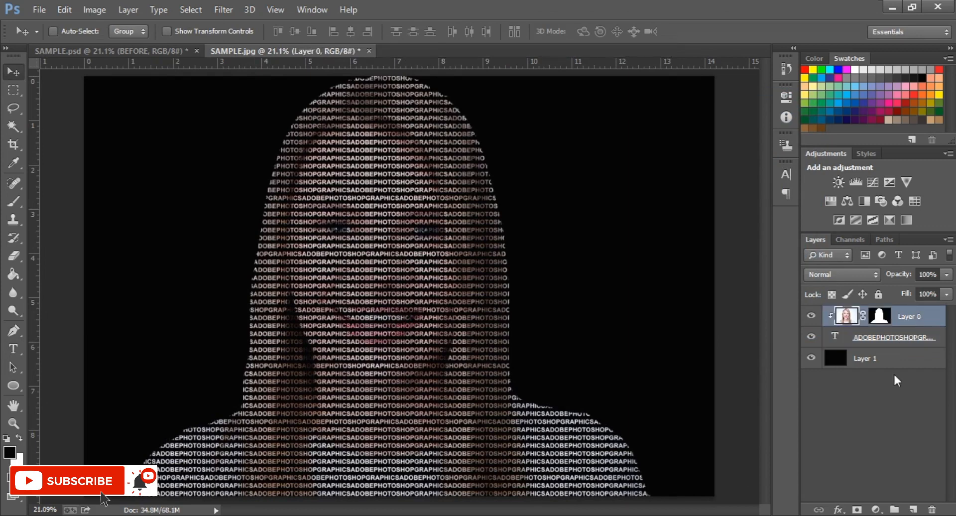
pyautogui.click(876, 510)
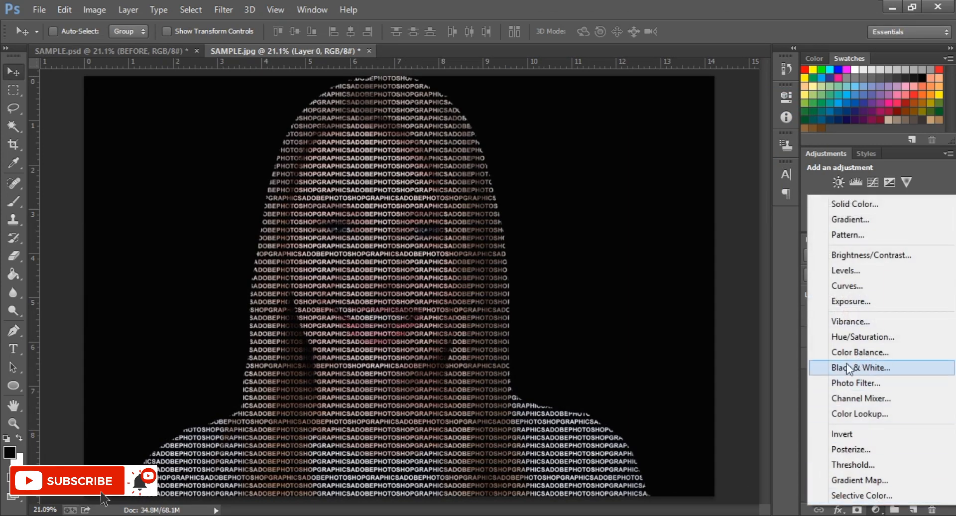
pyautogui.click(861, 368)
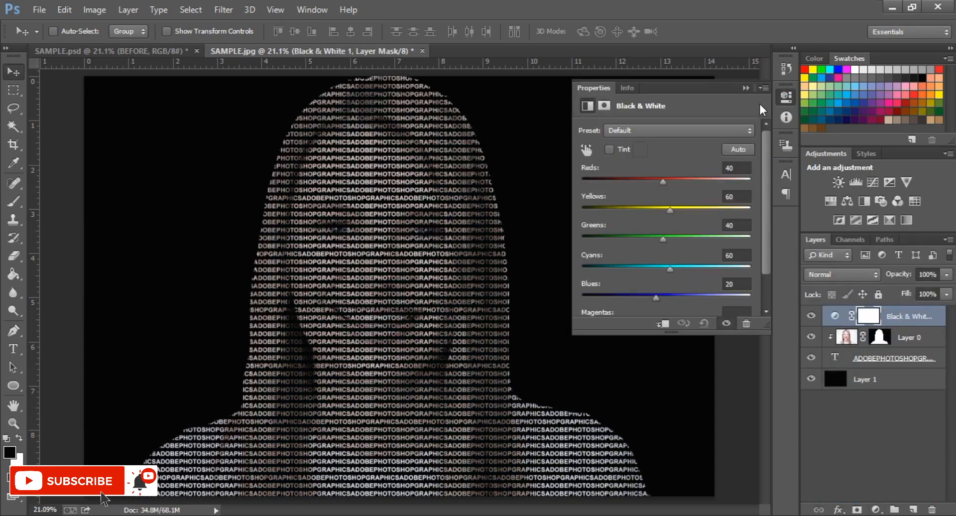
pyautogui.click(745, 88)
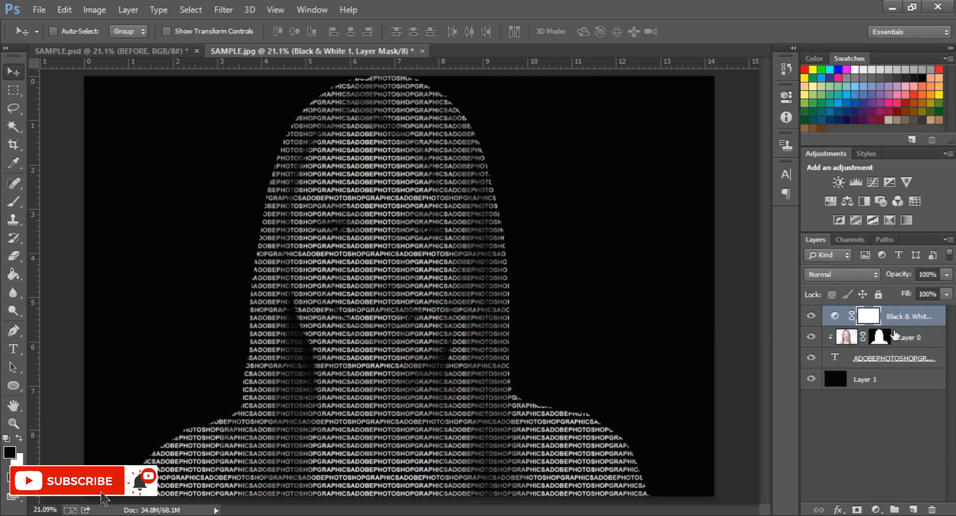
# Step: Add a Posterize adjustment layer with 4 levels directly above the portrait and clip it to the layer below
pyautogui.click(909, 339)
pyautogui.click(875, 509)
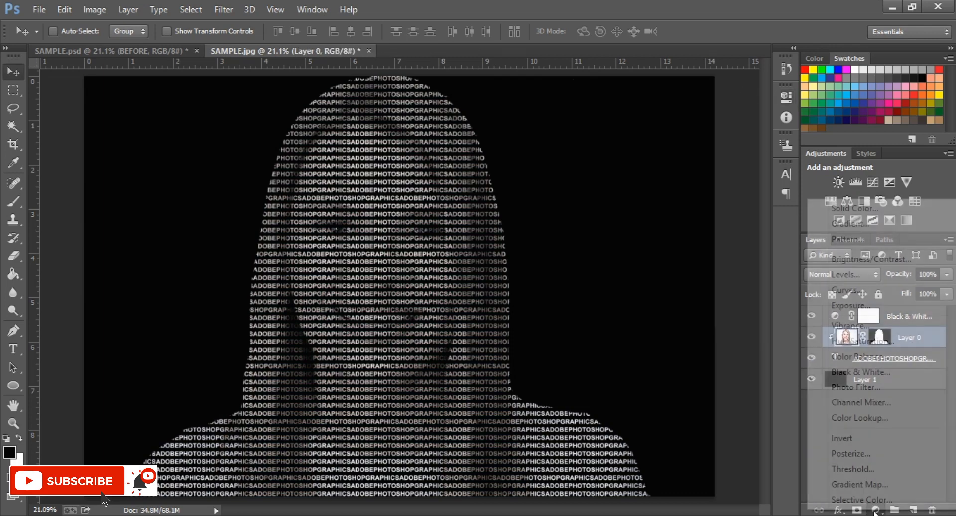
pyautogui.click(856, 454)
pyautogui.click(744, 131)
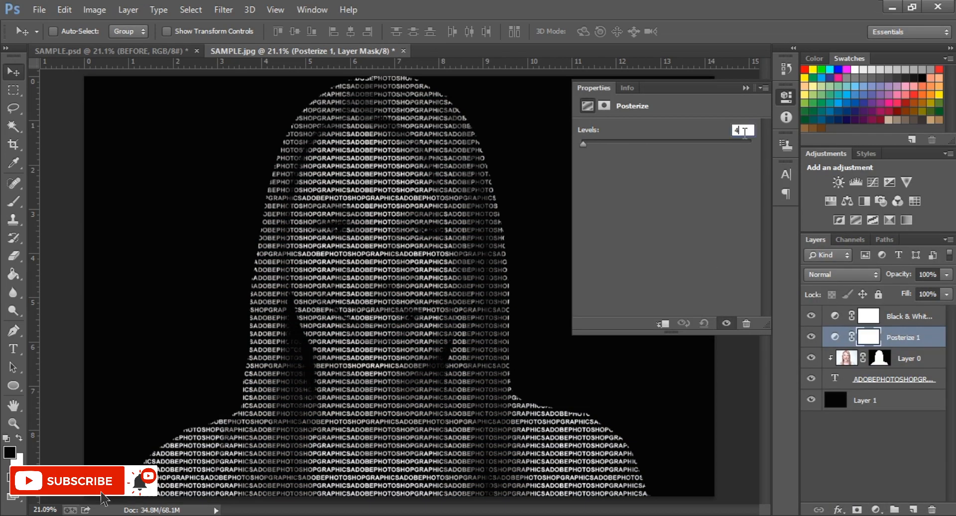
pyautogui.moveTo(585, 145); pyautogui.dragTo(587, 143)
pyautogui.doubleClick(743, 129)
pyautogui.write('8')
pyautogui.press('Down')
pyautogui.click(662, 324)
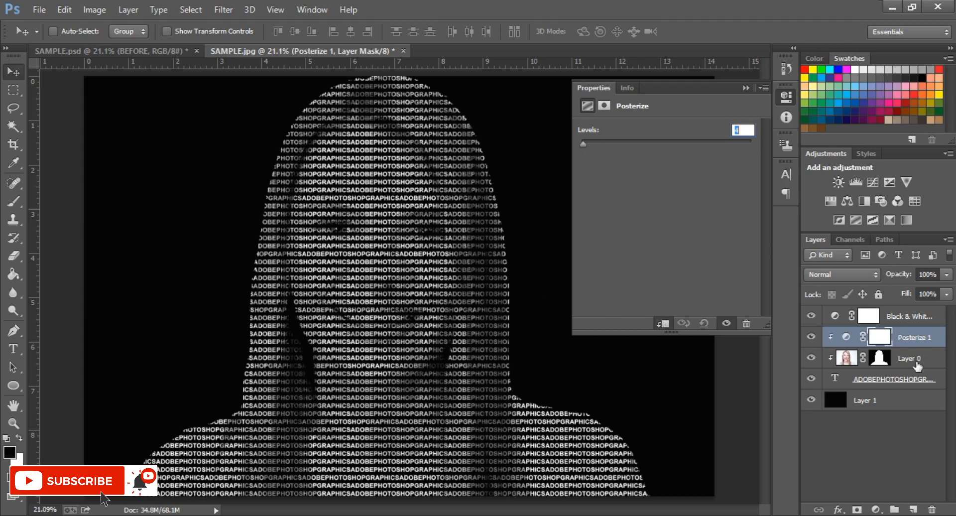
# Step: Add a Curves adjustment directly above the portrait, moving the black point slightly inward, lowering the white point slightly and adding a midpoint
pyautogui.click(916, 362)
pyautogui.click(878, 509)
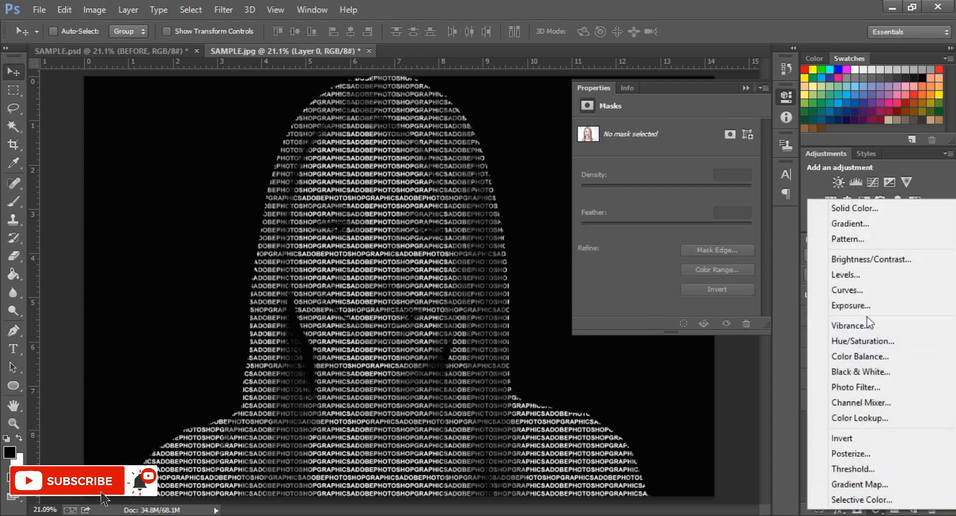
pyautogui.click(853, 290)
pyautogui.moveTo(609, 302); pyautogui.dragTo(617, 301)
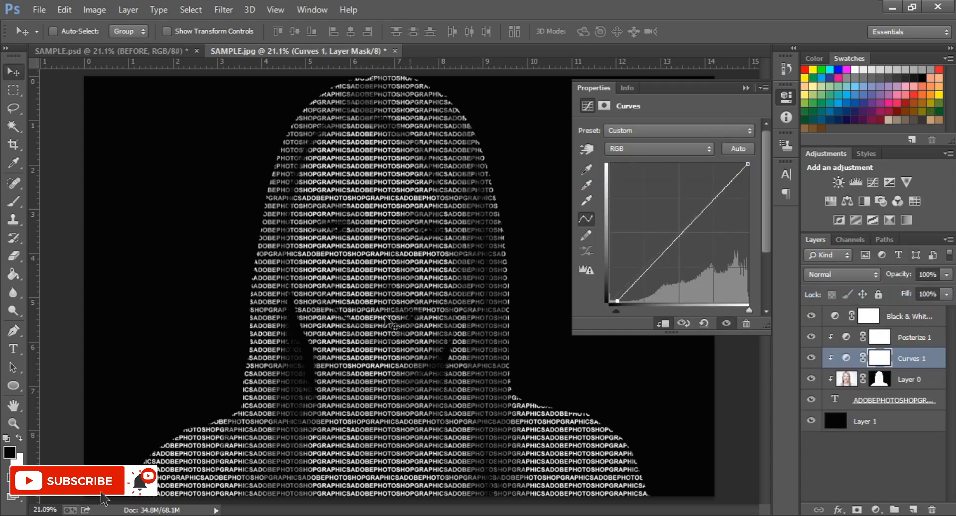
pyautogui.moveTo(747, 165); pyautogui.dragTo(749, 171)
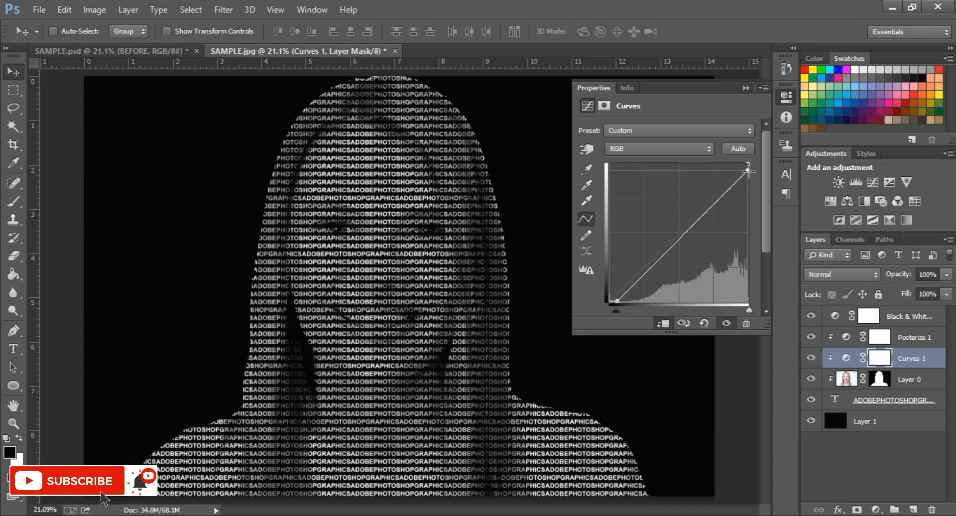
pyautogui.click(678, 232)
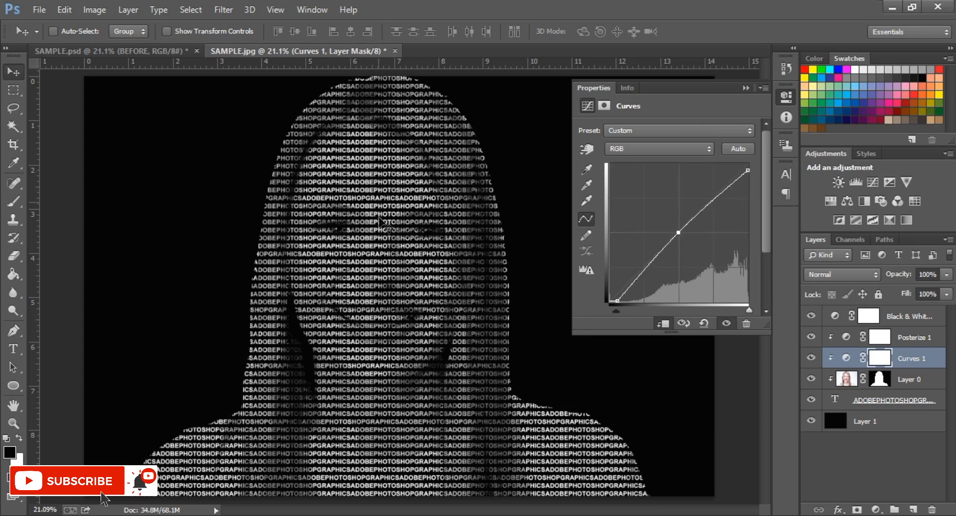
pyautogui.click(745, 88)
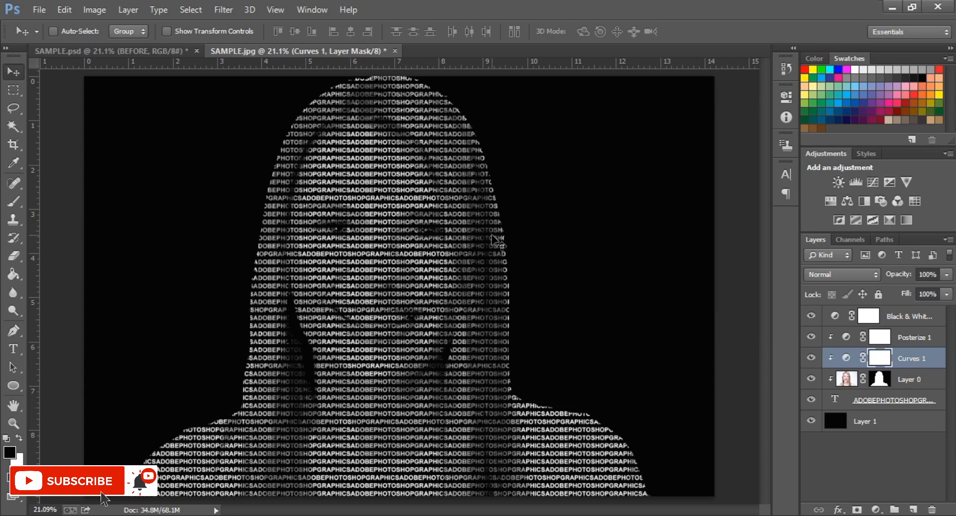
# Step: Select the Black & White adjustment layer with the Move tool active
pyautogui.hotkey('ctrl', '0')
pyautogui.click(919, 321)
pyautogui.press('v')
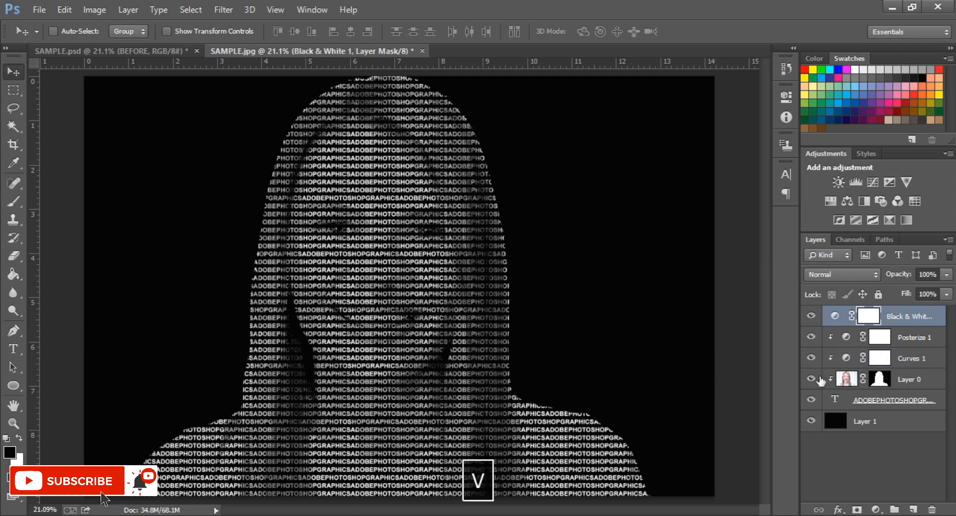